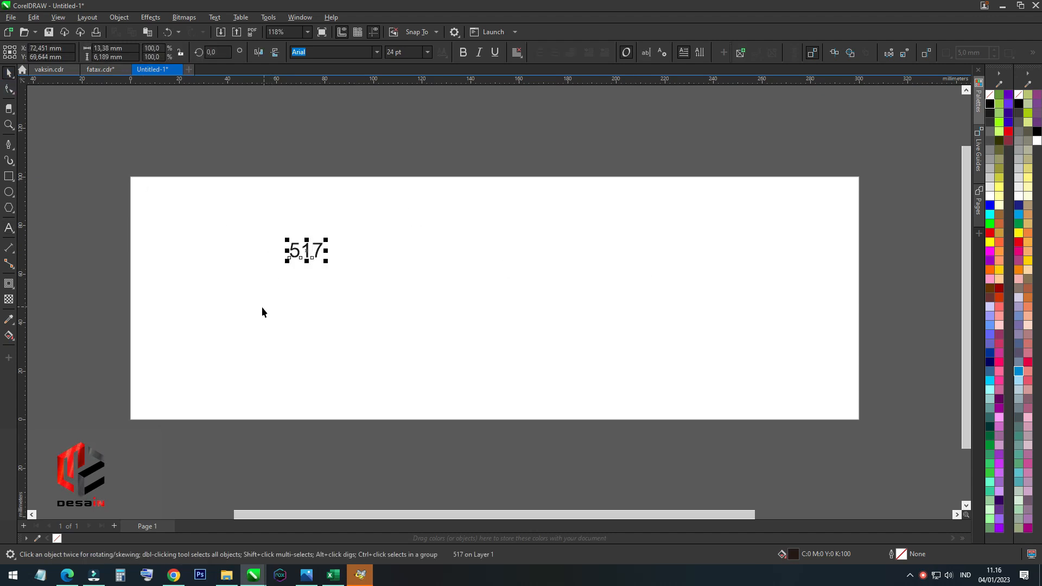
Add the name as a separate line of artistic text below 517
scroll(310, 245, up, 2)
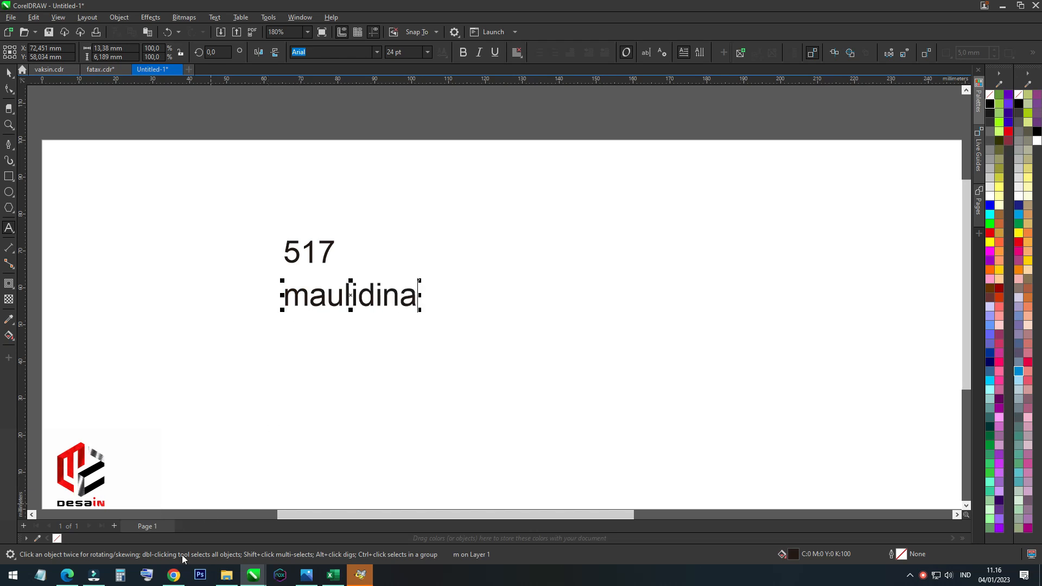
Switch to the WhatsApp chat in the browser and check the customer's requested texts, sizes and lettering style
click(67, 575)
scroll(489, 411, up, 5)
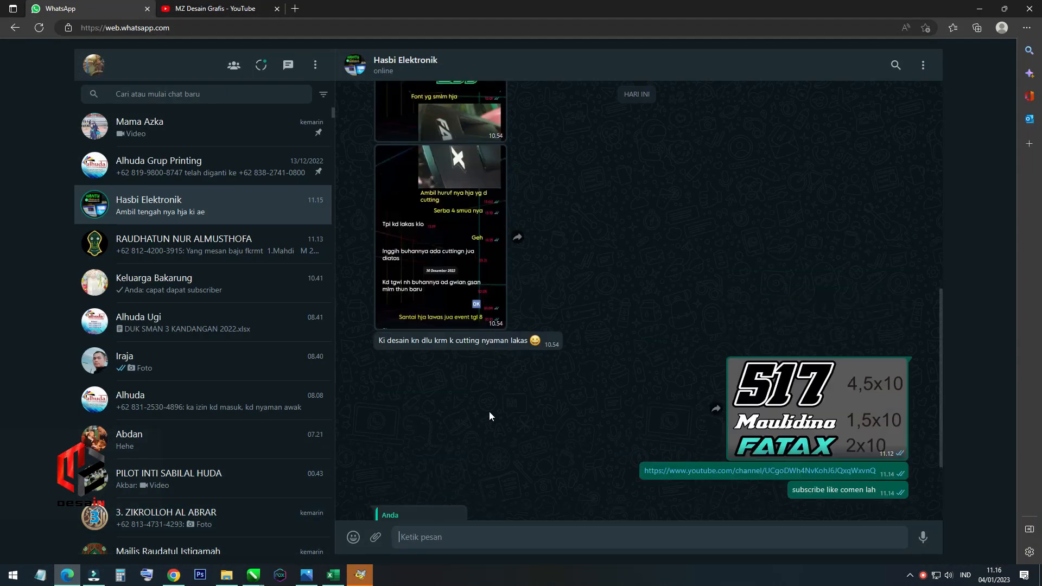
scroll(569, 382, up, 3)
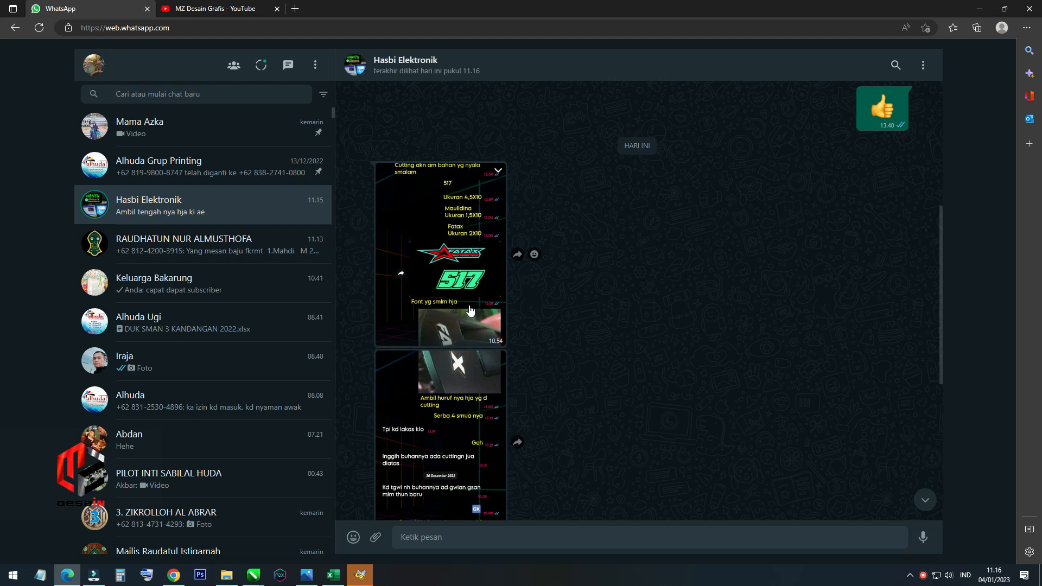
Switch back to CorelDRAW and add the text "fatax" below the name line
click(255, 578)
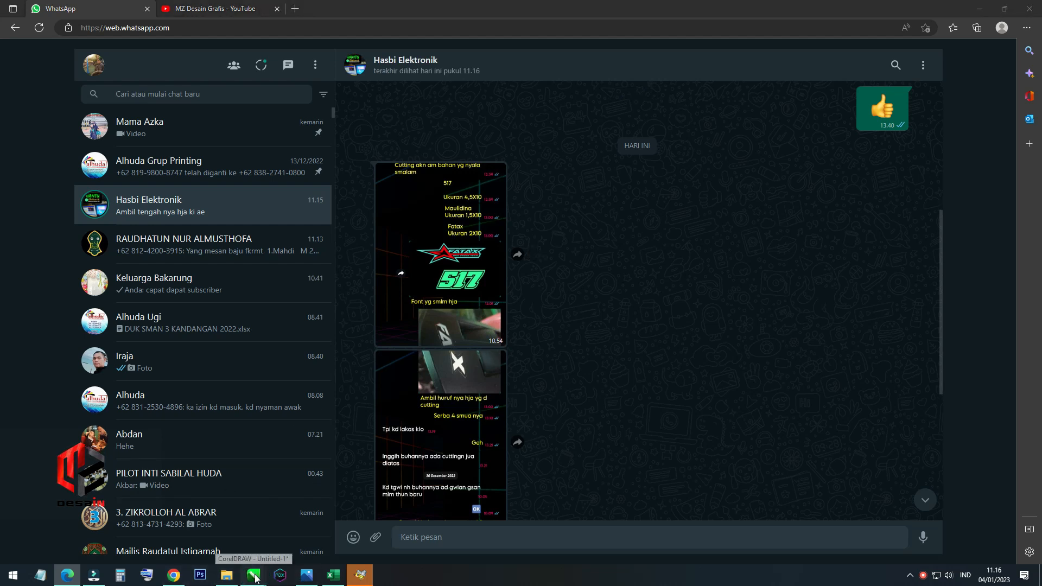
click(364, 532)
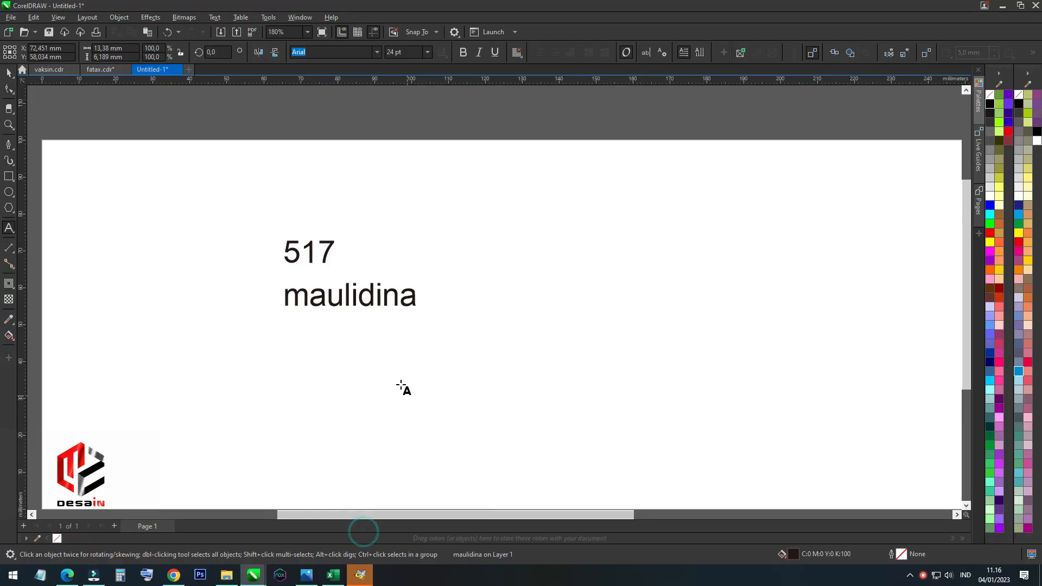
click(280, 380)
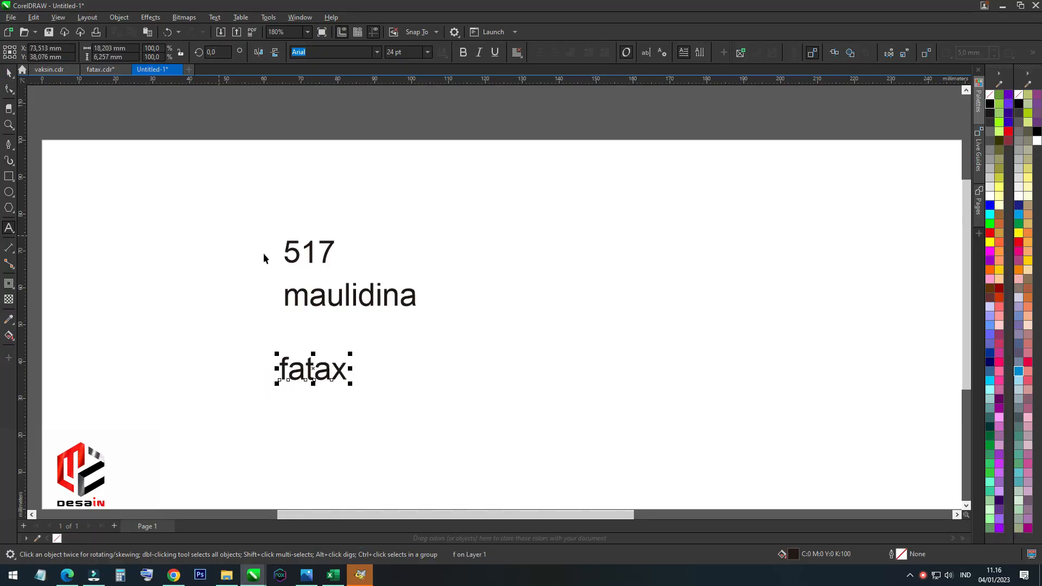
Set the 517 text in the Demonized font and move it up toward the middle of the page
click(376, 52)
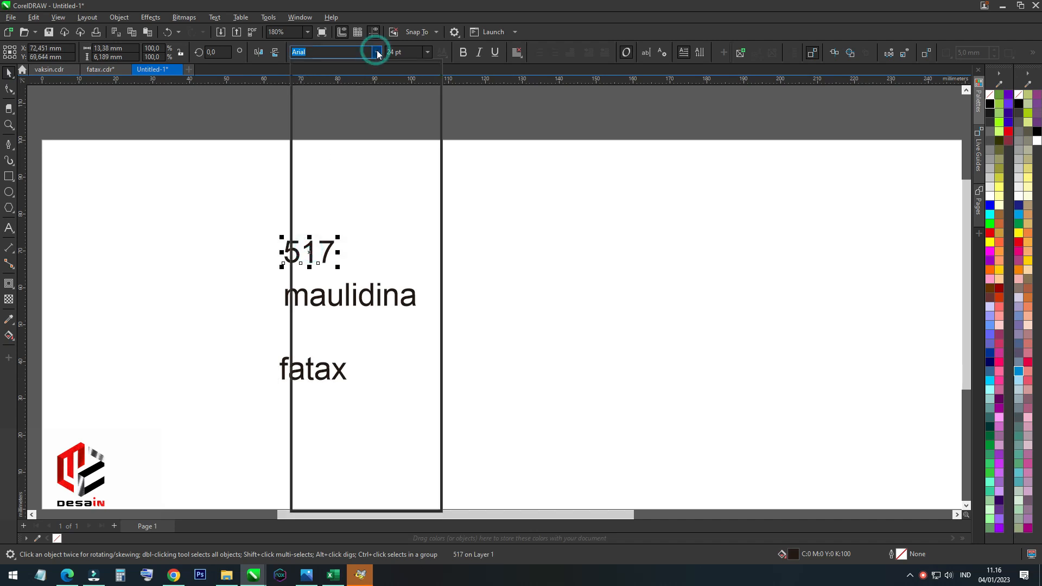
click(348, 87)
drag(354, 255, 430, 230)
Place the name text directly beneath 517 in the Demonized font and capitalize its first letter
drag(372, 300, 457, 274)
click(376, 52)
click(344, 87)
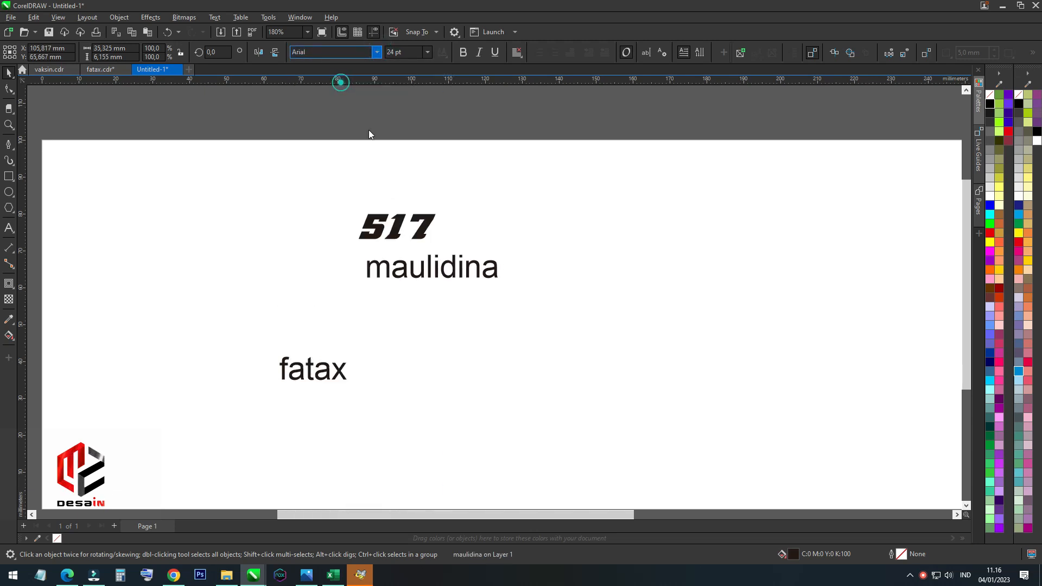
click(411, 297)
click(421, 272)
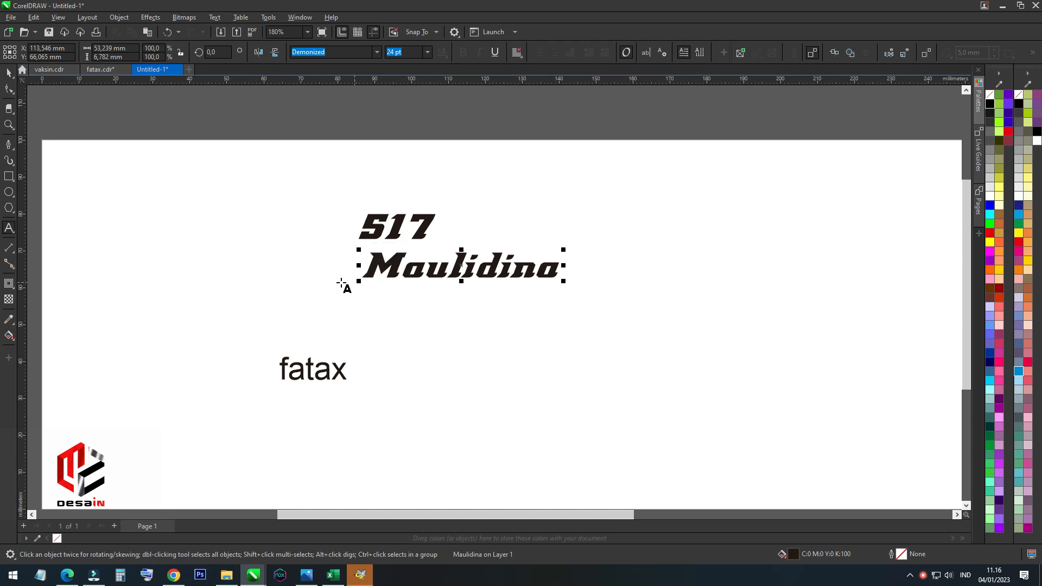
Move the fatax text directly beneath the name line
drag(326, 374, 451, 322)
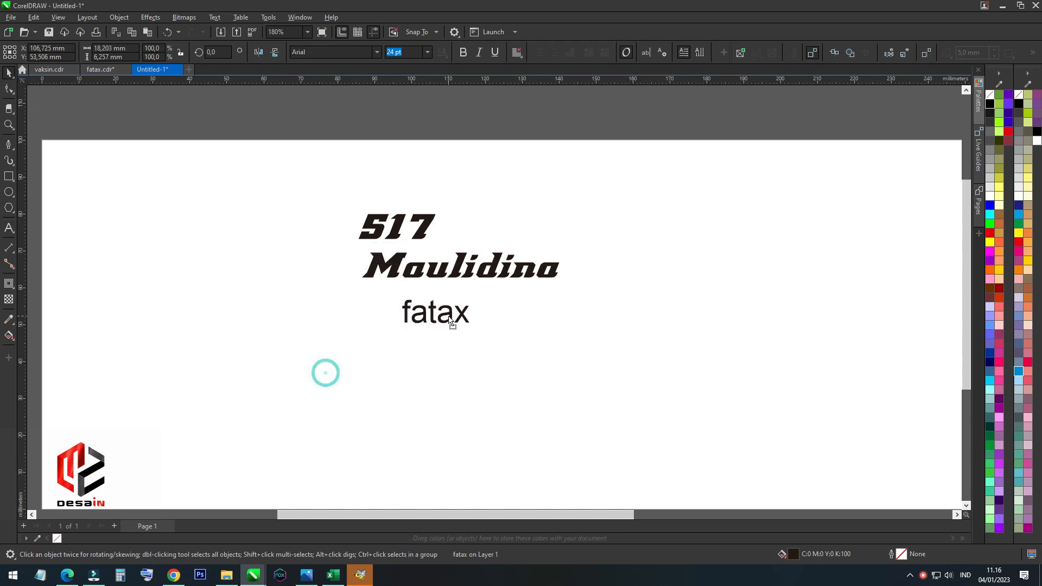
Browse the installed fonts alphabetically, previewing them on the fatax text to find a suitable sporty typeface
click(378, 51)
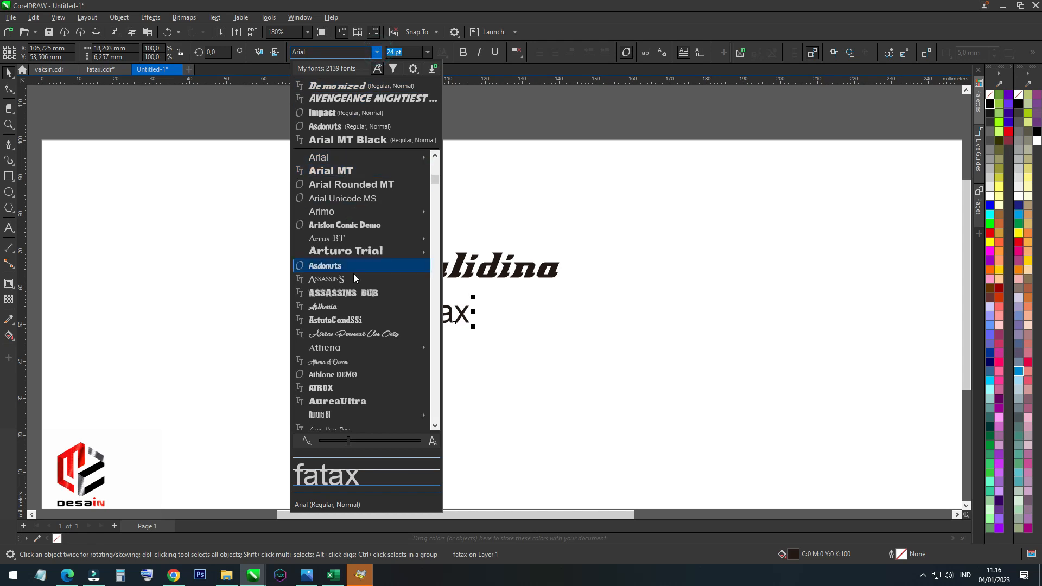
scroll(355, 285, down, 3)
scroll(358, 304, down, 4)
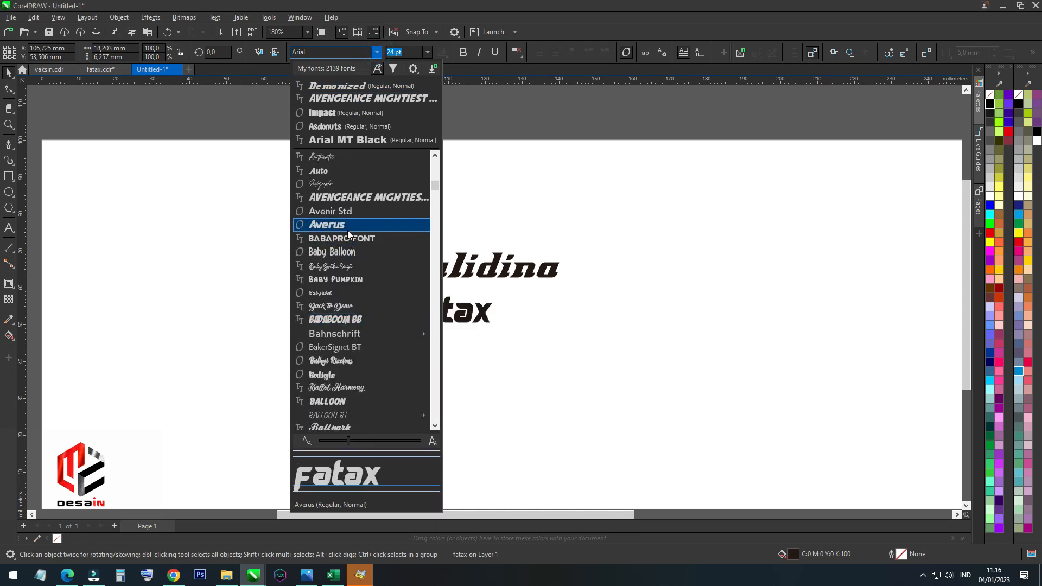
scroll(349, 252, down, 8)
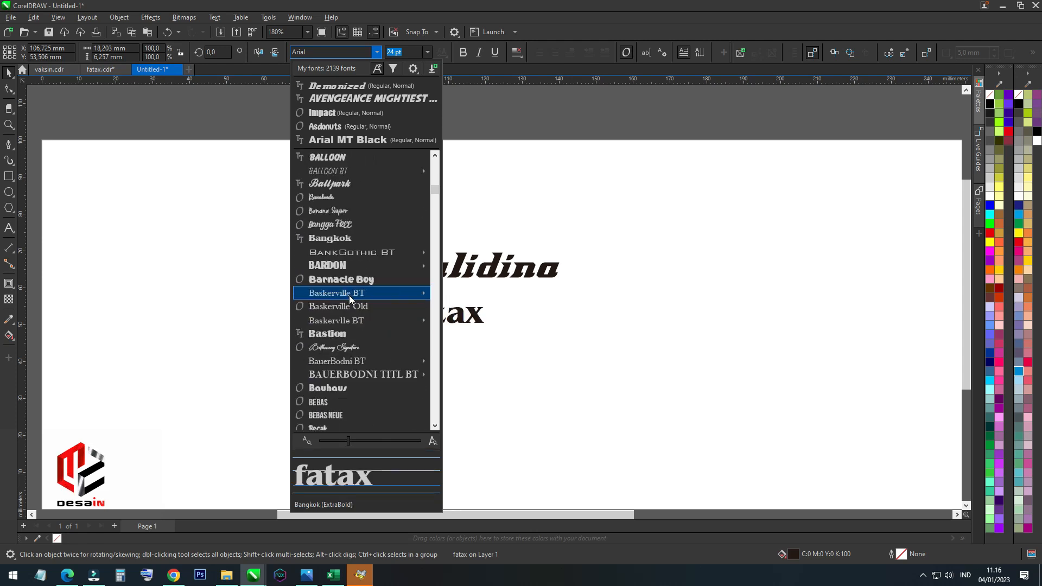
scroll(350, 297, down, 7)
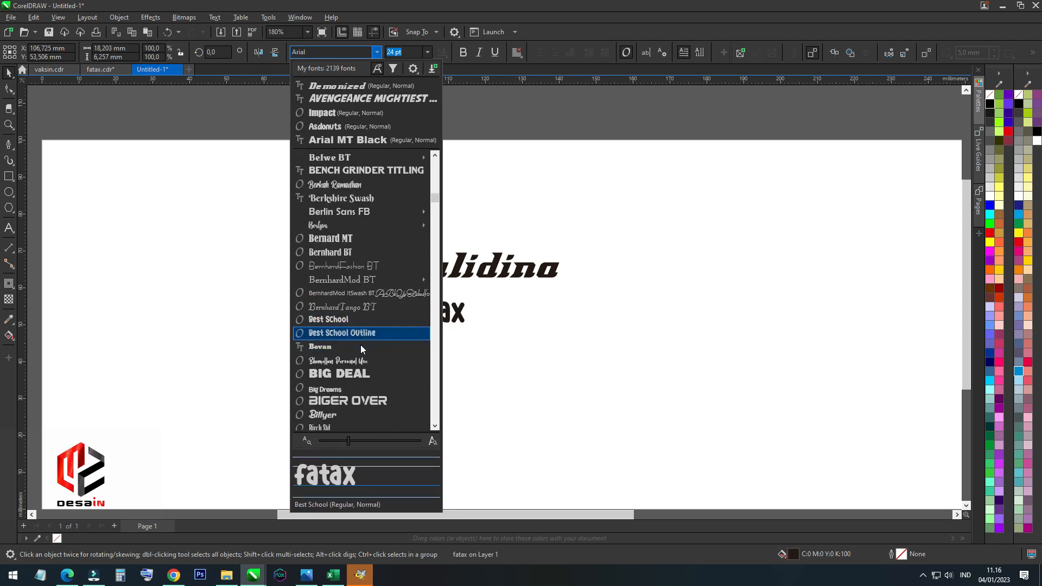
scroll(362, 319, down, 5)
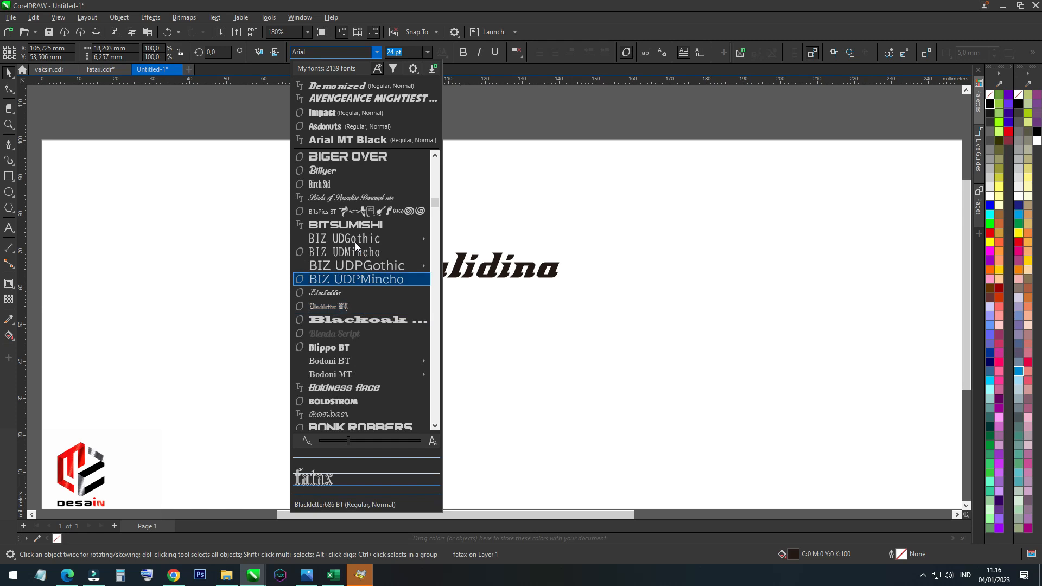
scroll(354, 227, down, 10)
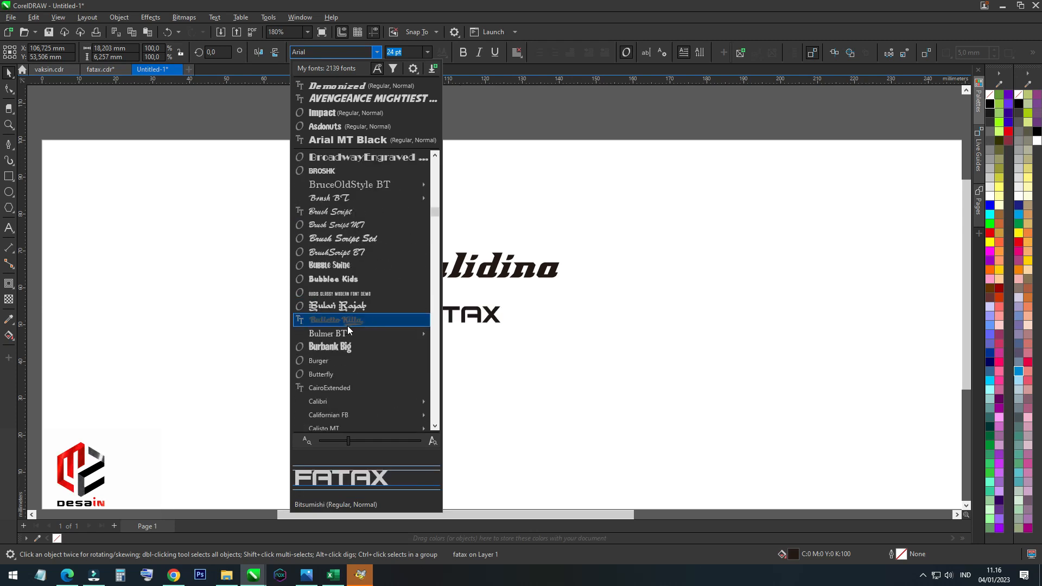
scroll(349, 325, down, 15)
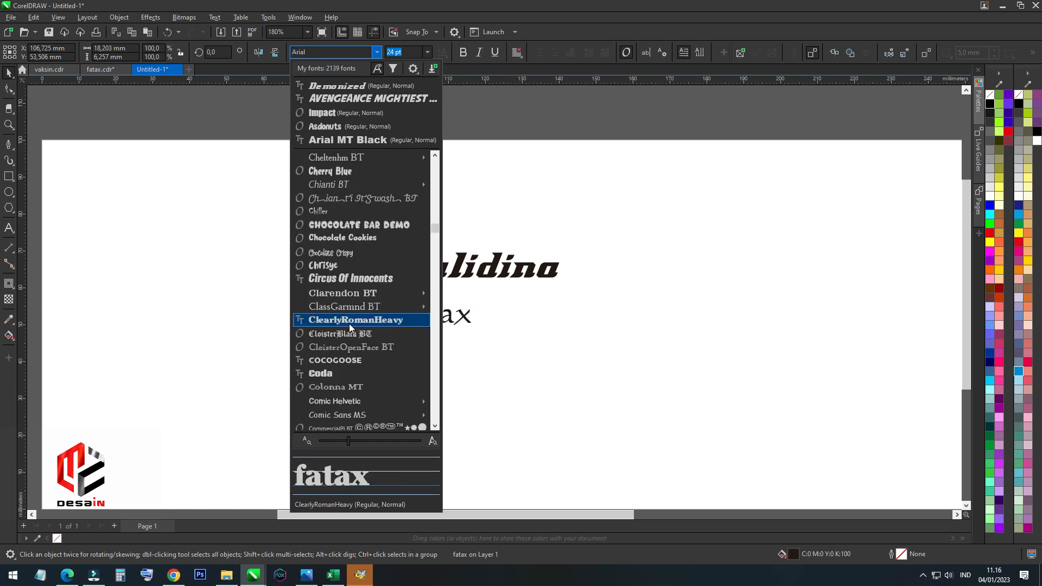
scroll(349, 324, down, 10)
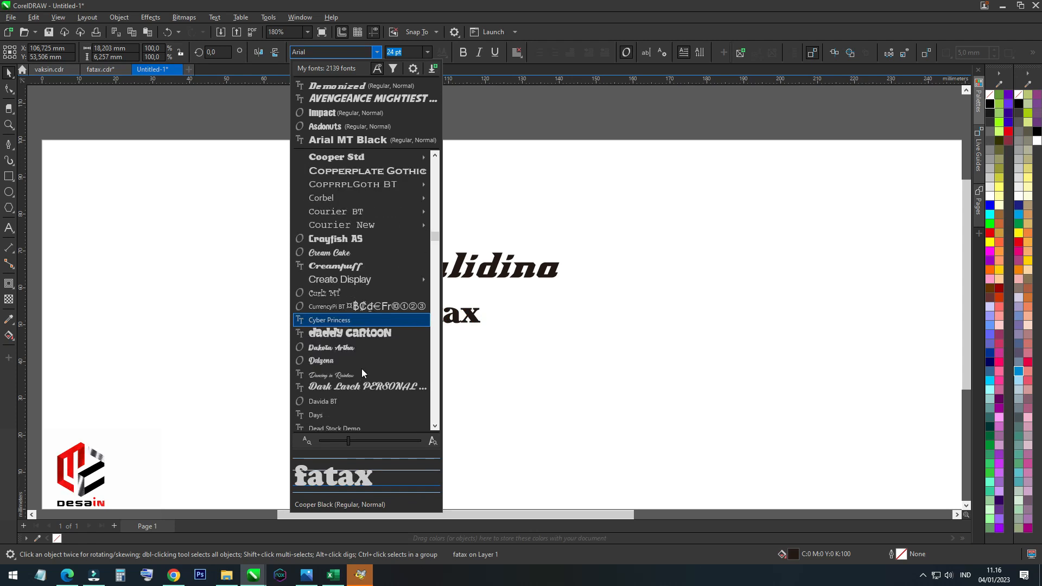
scroll(350, 303, down, 4)
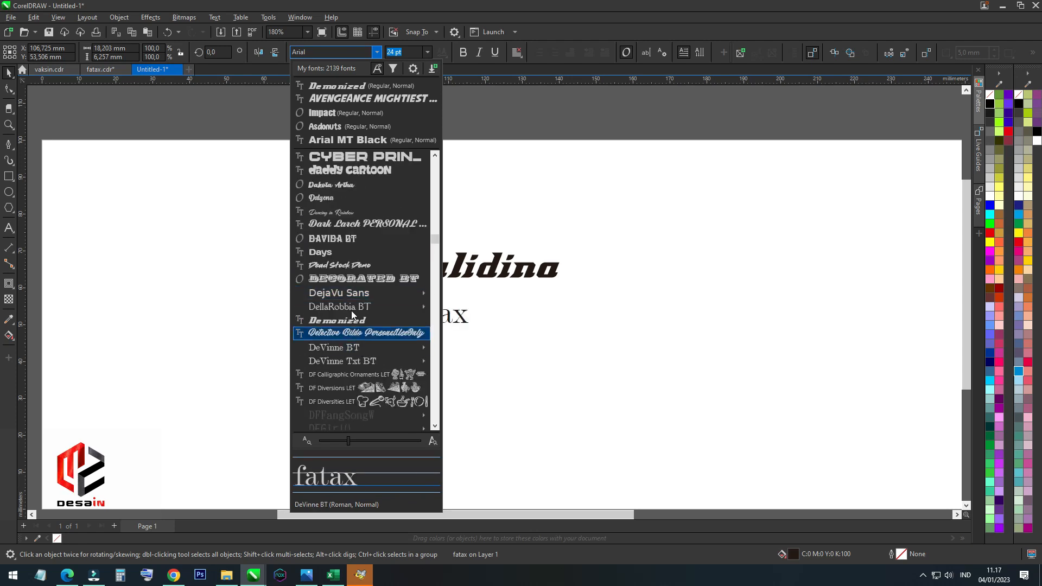
scroll(353, 318, down, 5)
scroll(348, 304, down, 15)
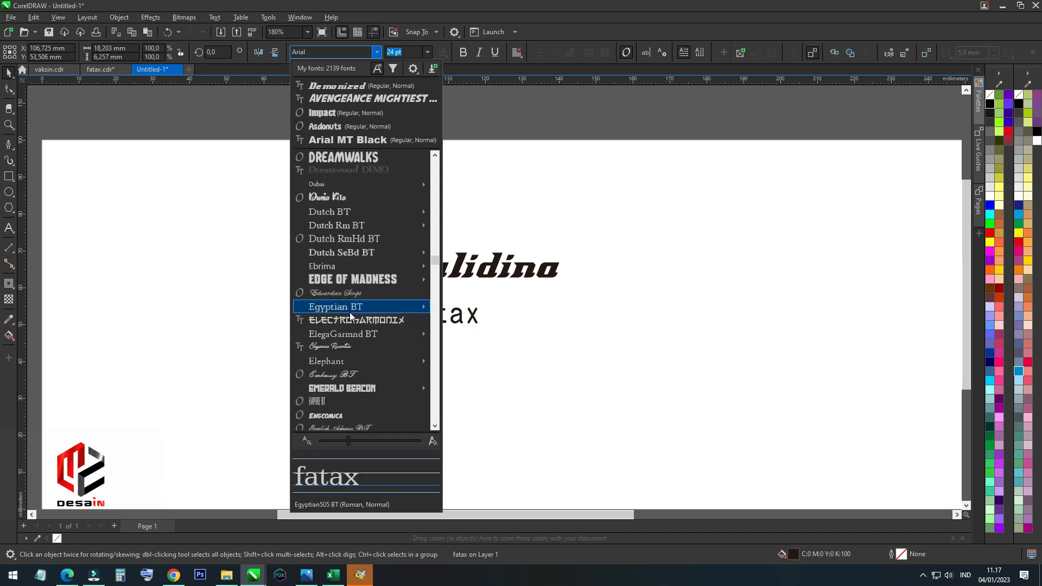
scroll(352, 293, up, 4)
scroll(358, 278, down, 3)
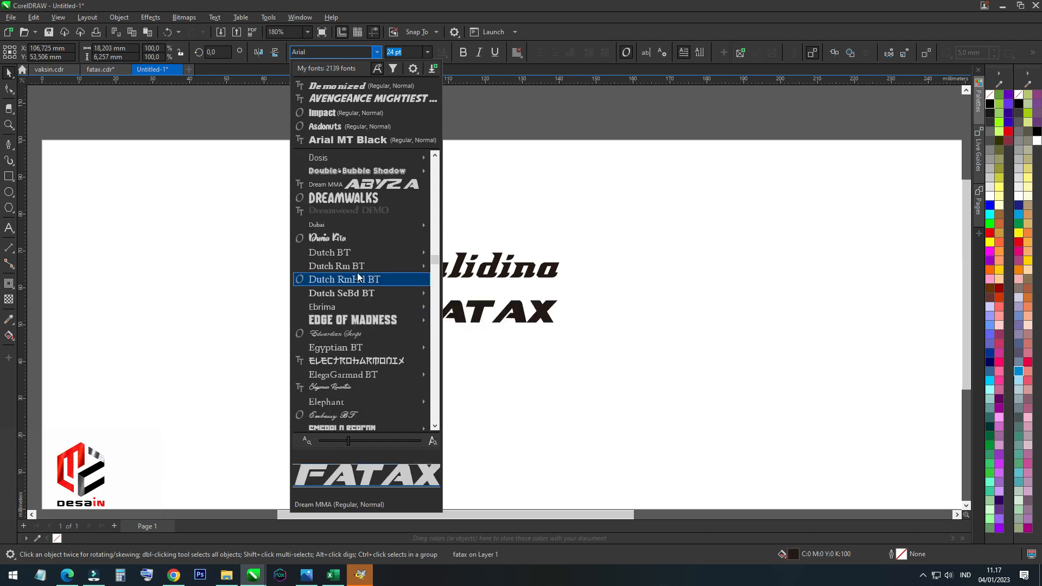
scroll(355, 304, down, 6)
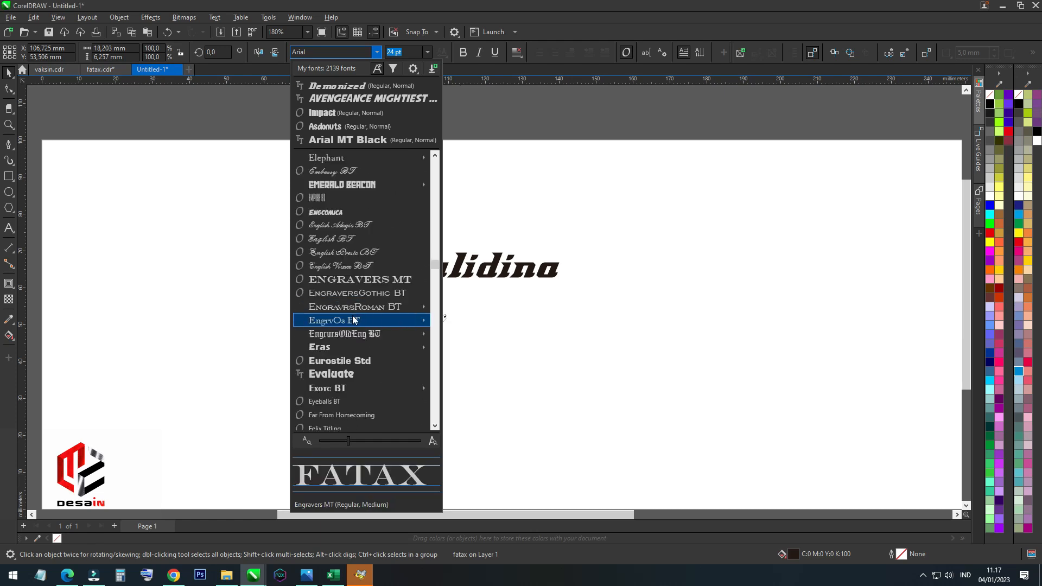
scroll(353, 320, down, 12)
scroll(366, 313, down, 14)
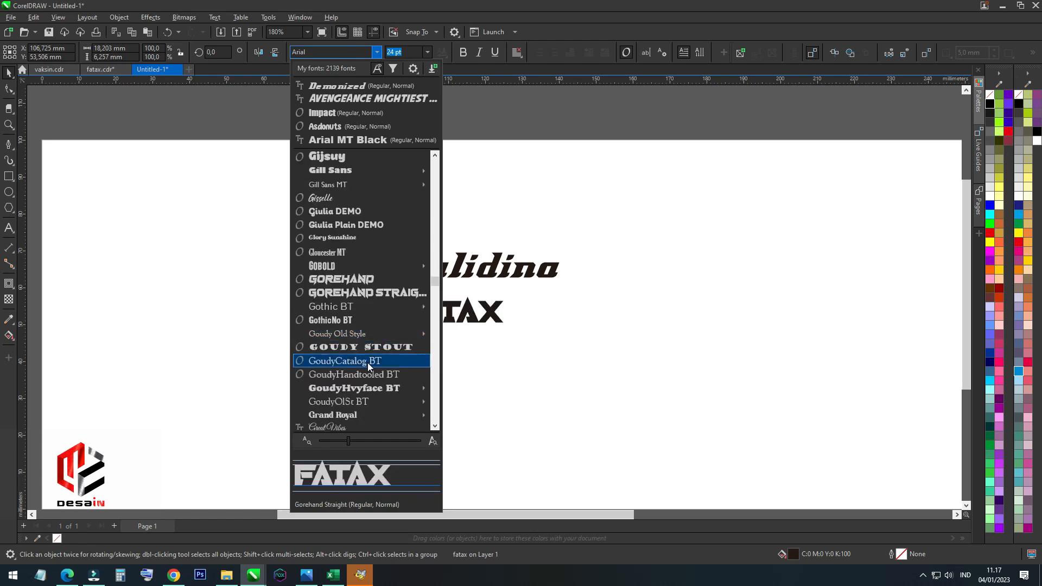
scroll(373, 347, down, 6)
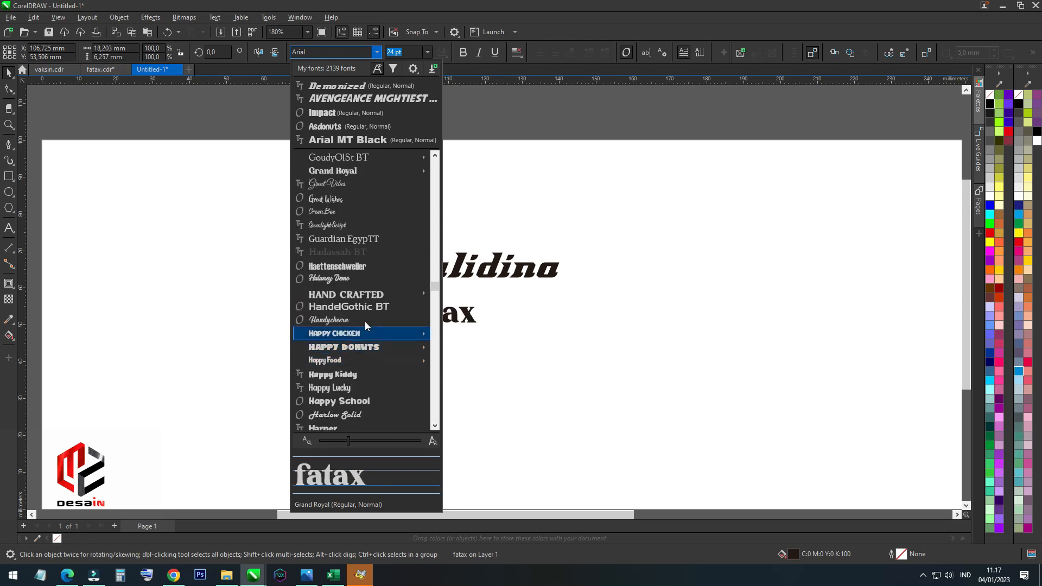
scroll(366, 325, down, 5)
scroll(367, 321, up, 2)
scroll(370, 295, down, 5)
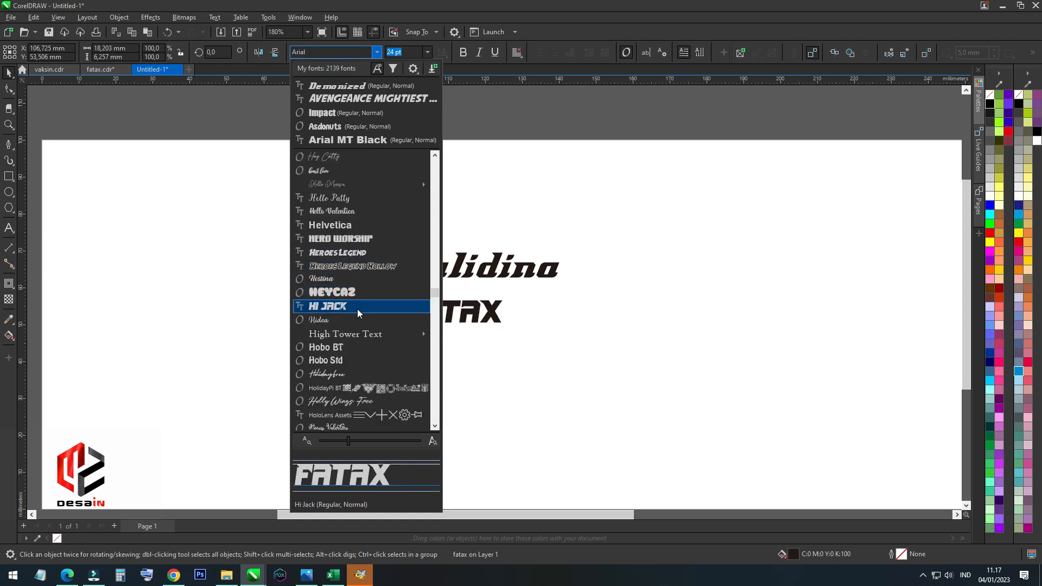
scroll(363, 307, down, 3)
scroll(365, 320, down, 10)
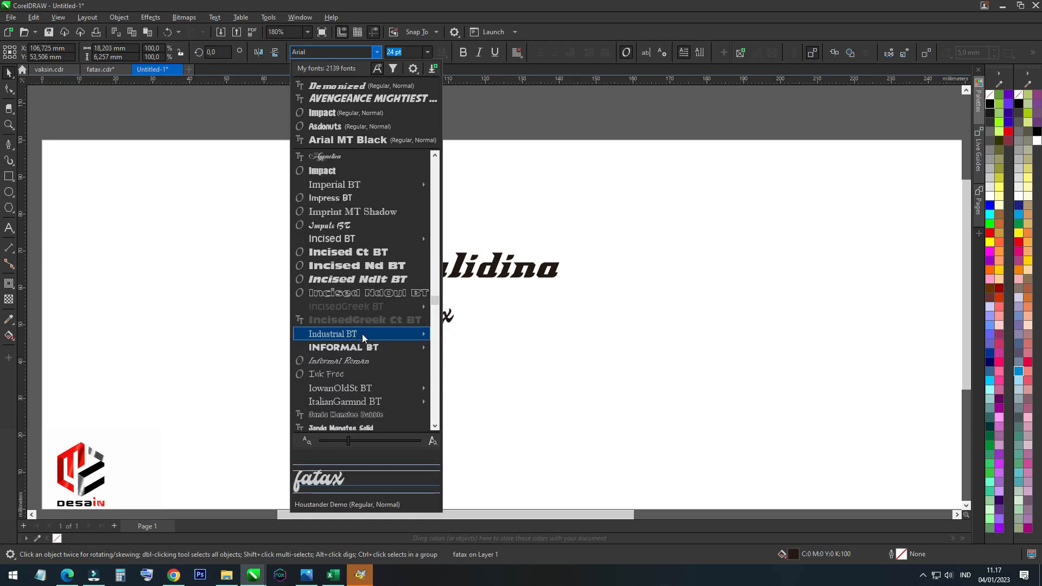
scroll(357, 298, down, 12)
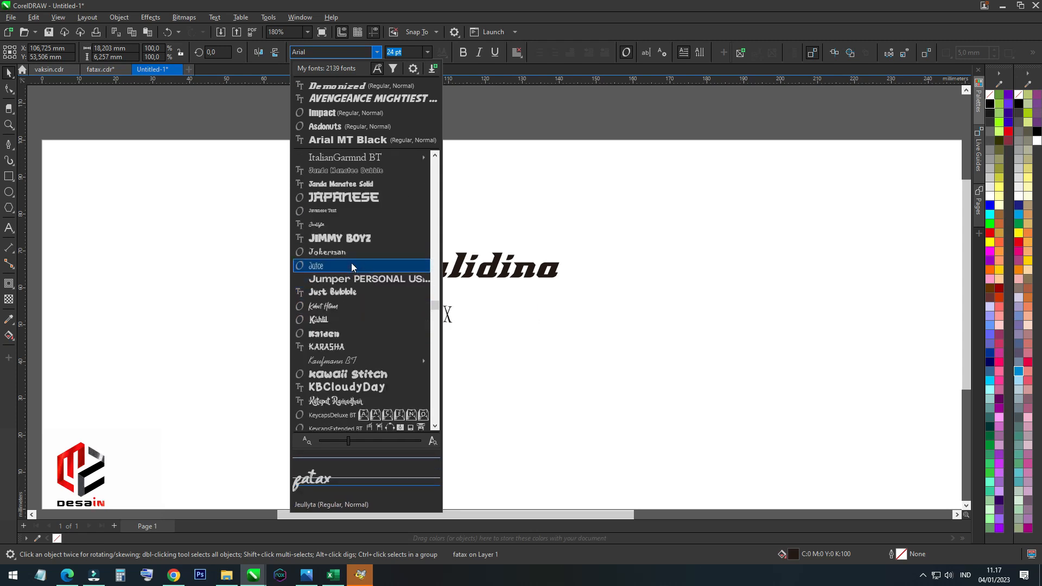
scroll(349, 326, down, 10)
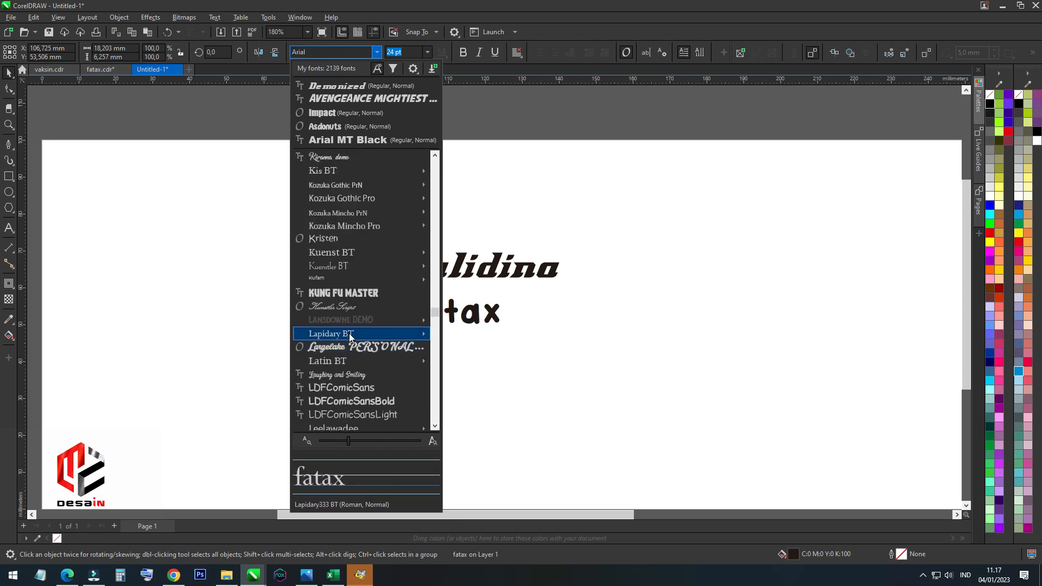
scroll(348, 333, down, 10)
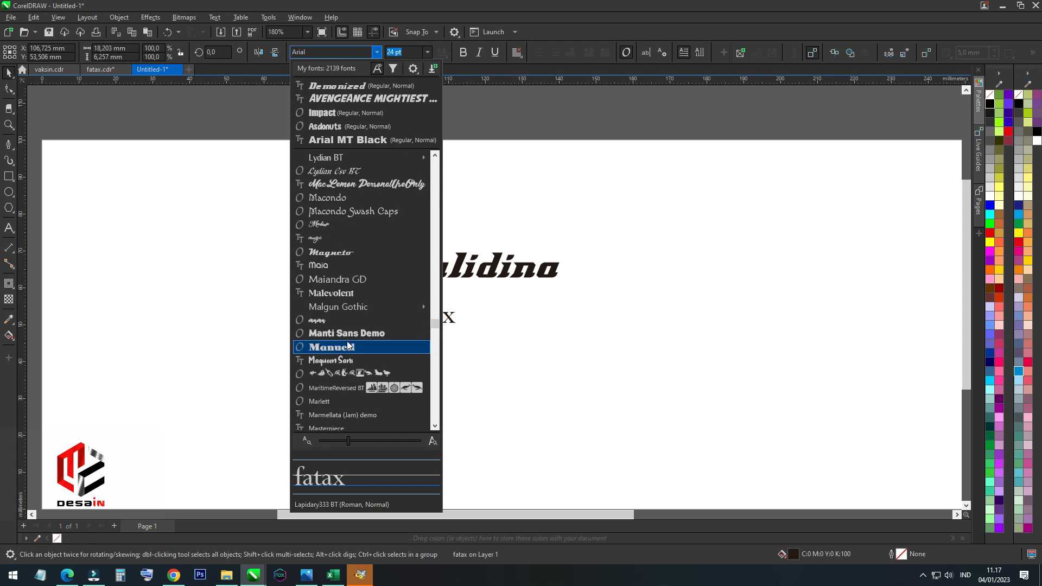
scroll(346, 320, down, 12)
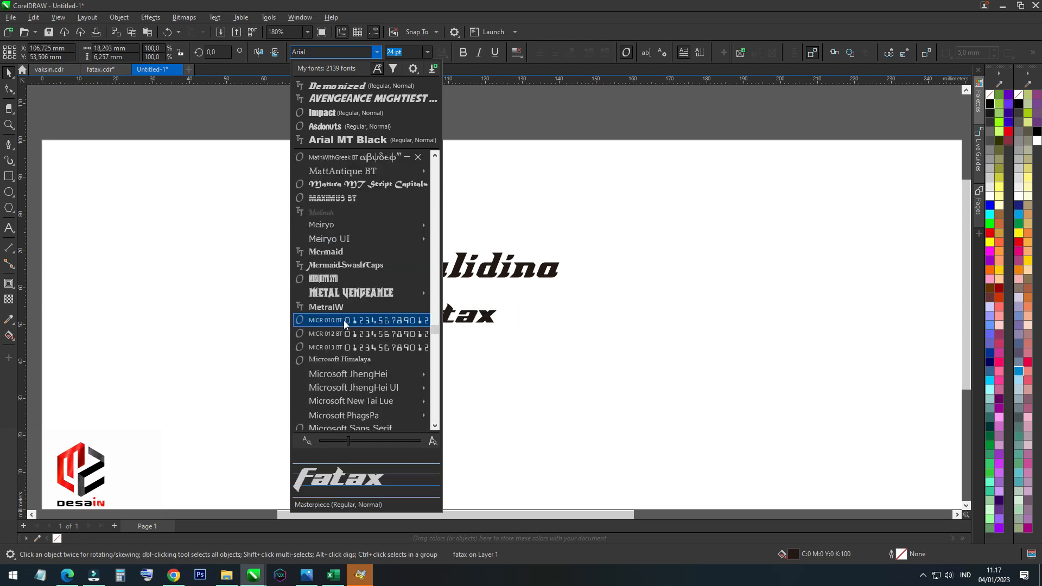
scroll(348, 326, down, 10)
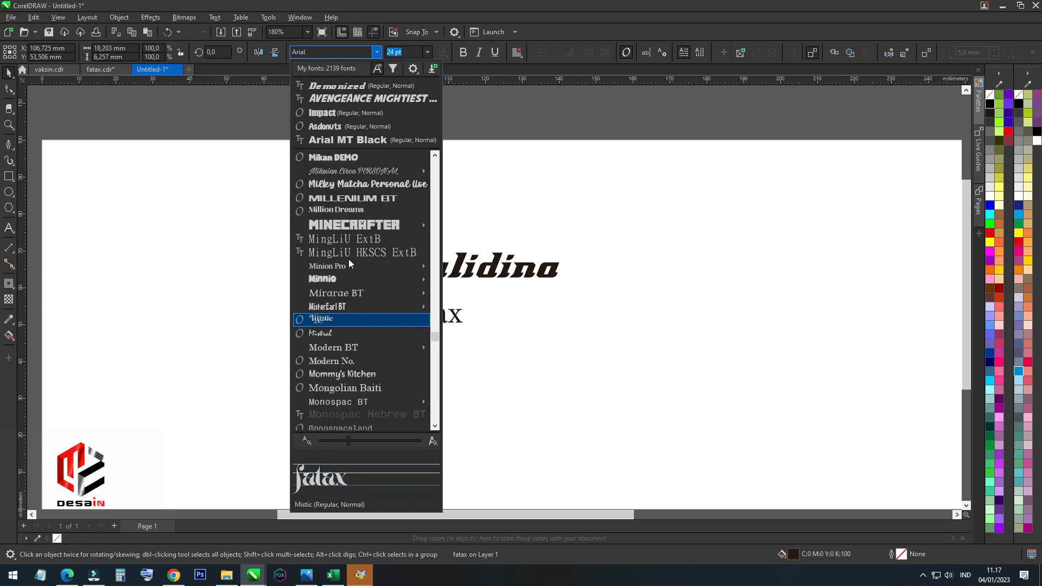
scroll(351, 304, down, 6)
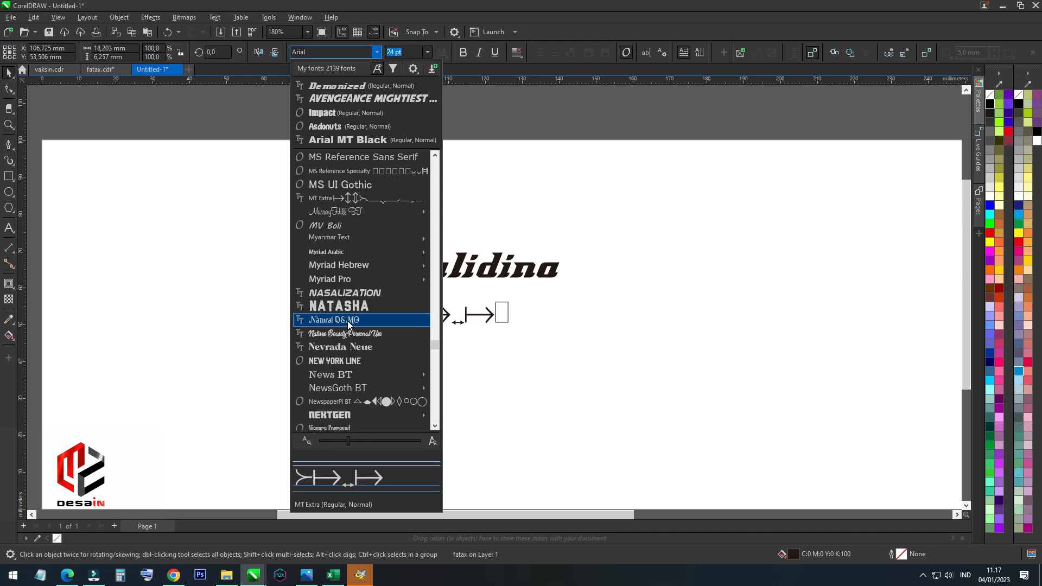
scroll(347, 304, down, 5)
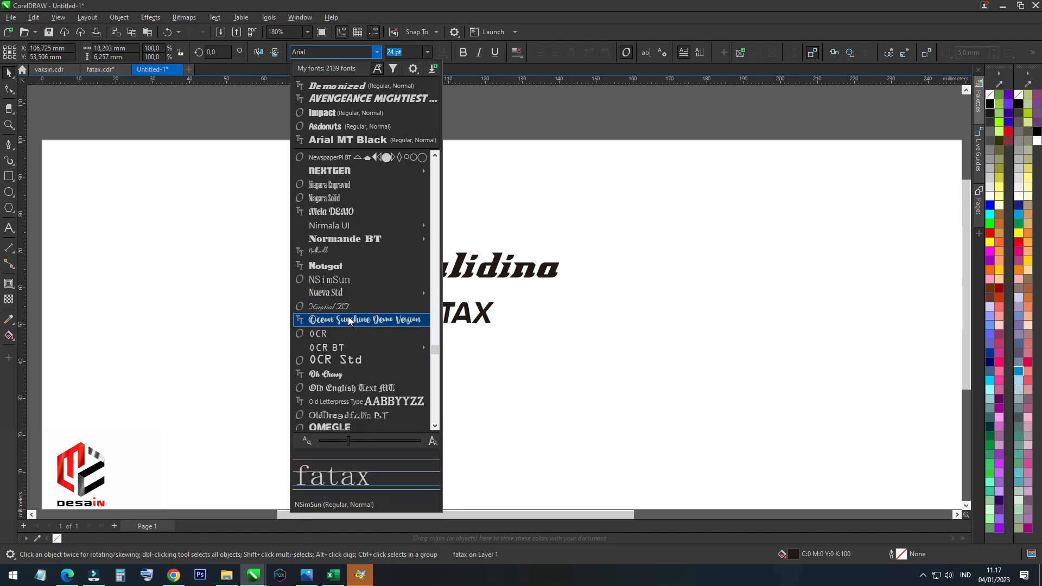
scroll(350, 320, down, 2)
scroll(353, 312, down, 9)
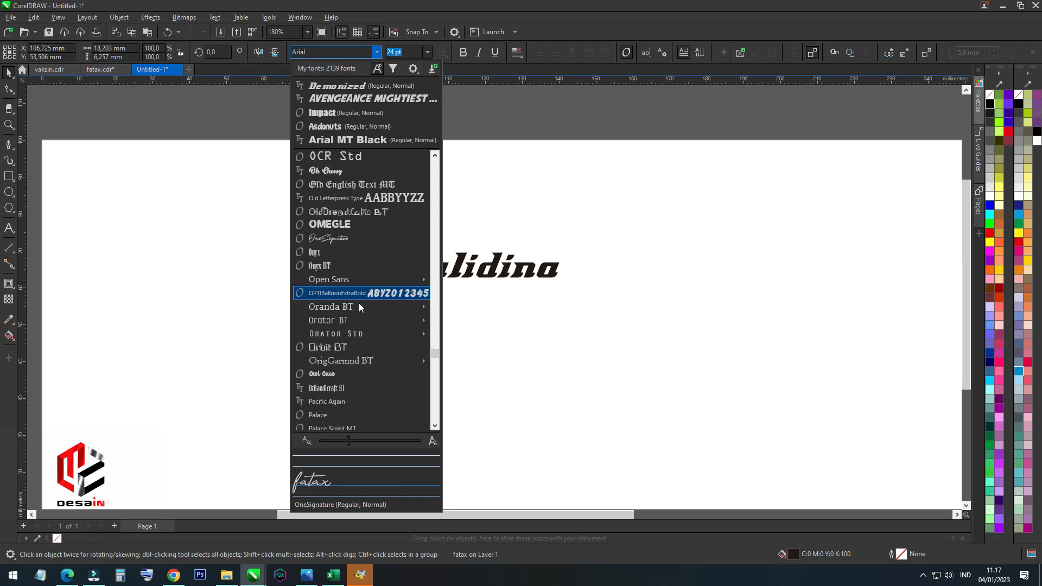
scroll(350, 310, down, 5)
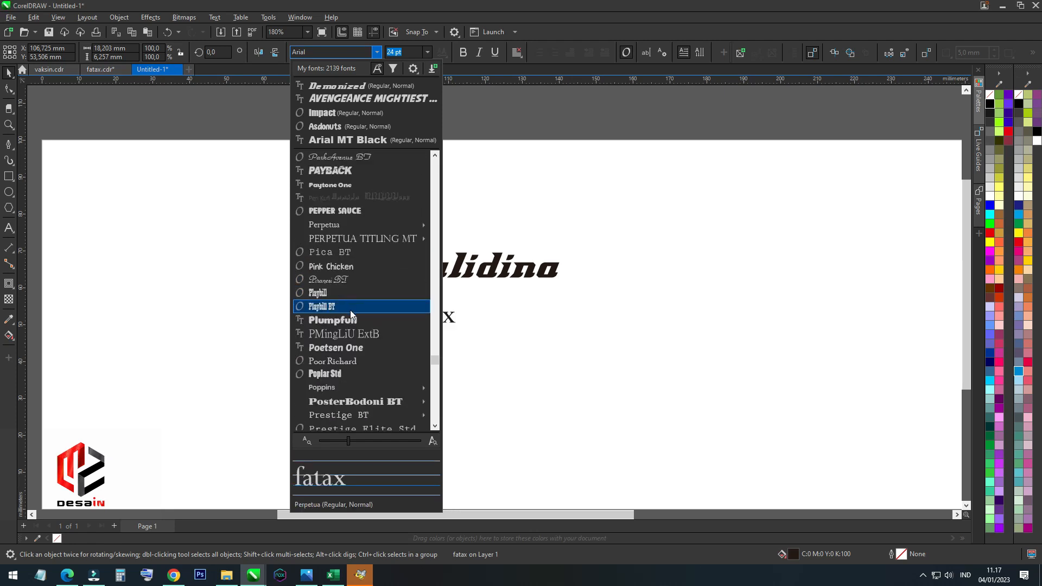
Set the fatax text in the sporty STAR7 font
scroll(357, 326, down, 8)
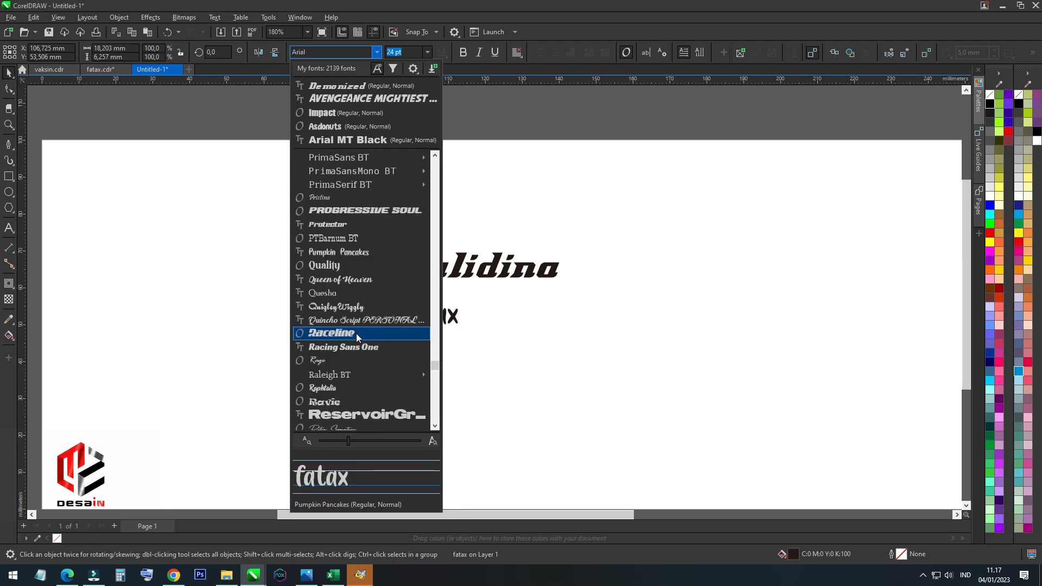
scroll(367, 363, down, 6)
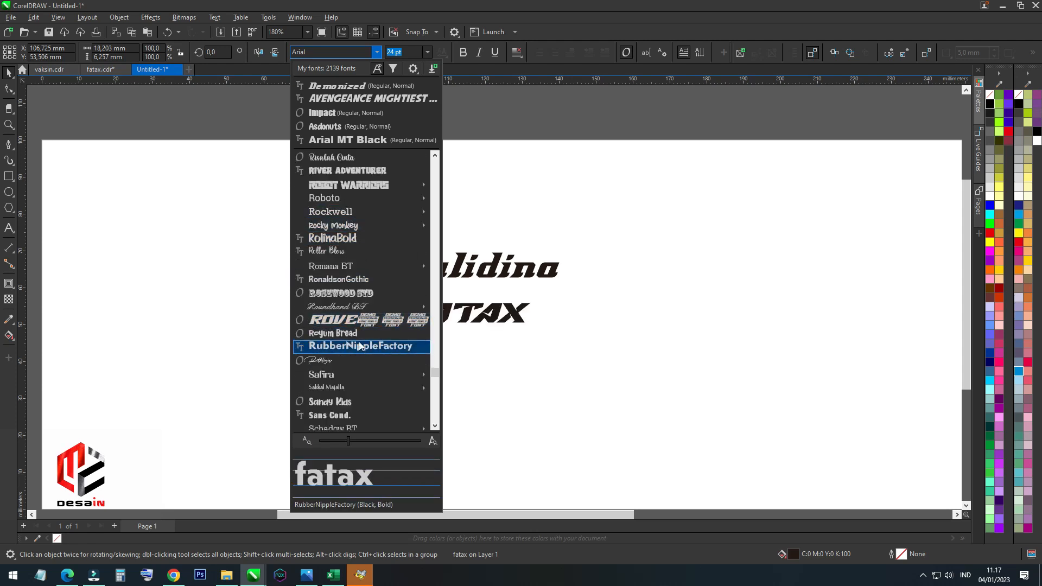
scroll(358, 342, down, 5)
scroll(359, 334, down, 7)
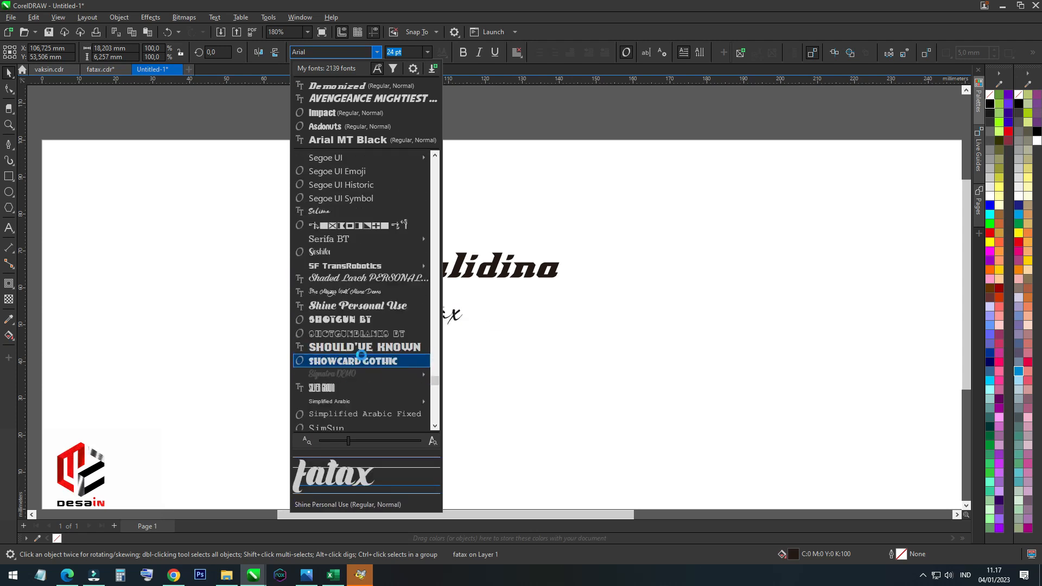
scroll(374, 292, down, 4)
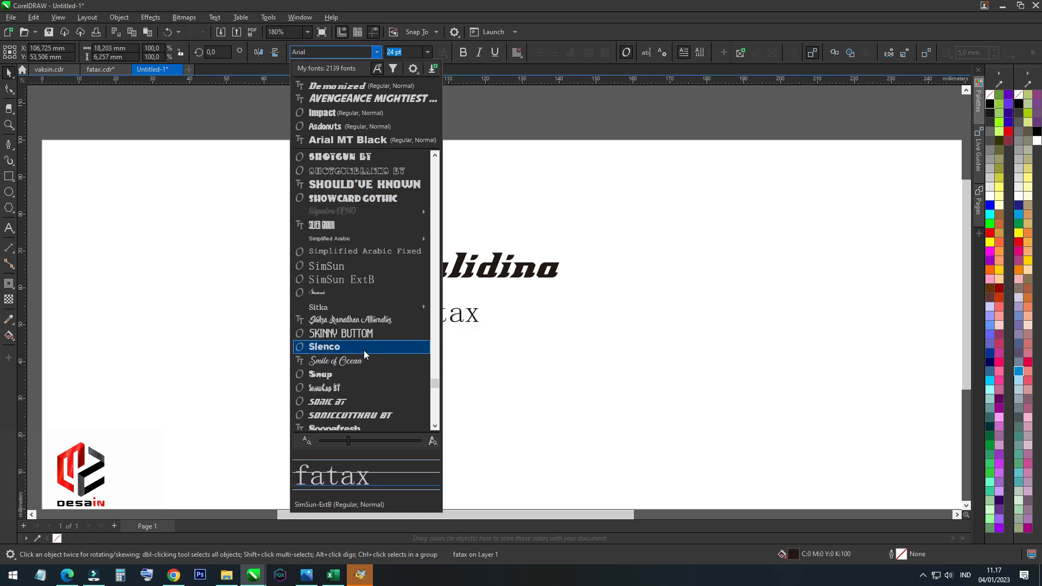
scroll(361, 307, down, 2)
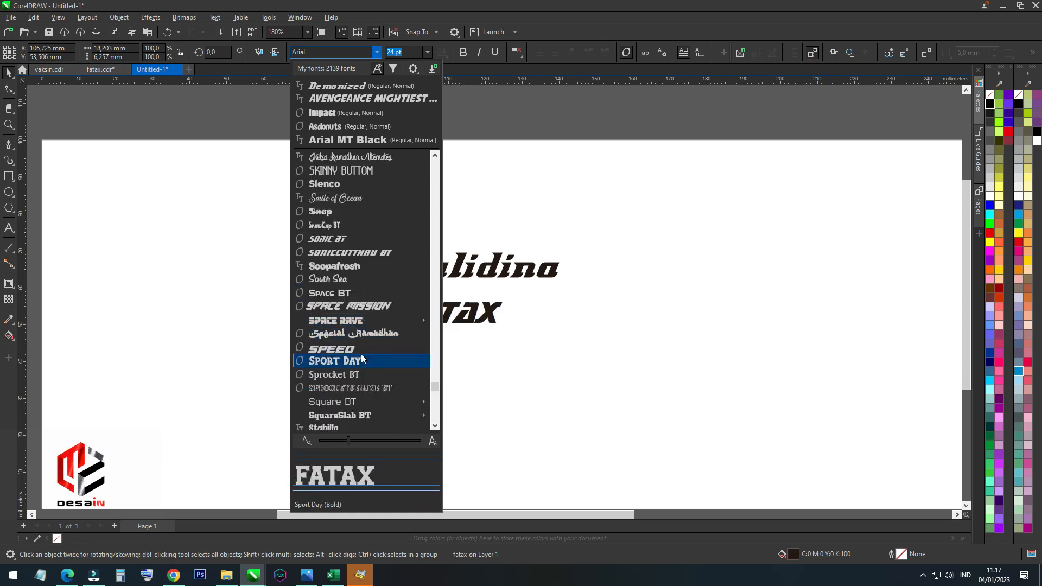
scroll(362, 321, down, 2)
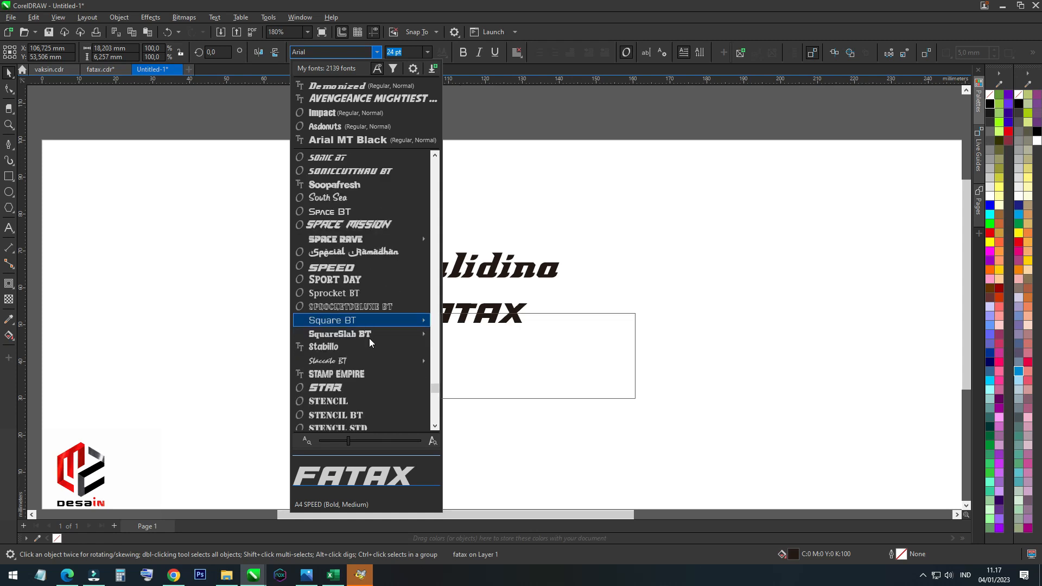
click(368, 387)
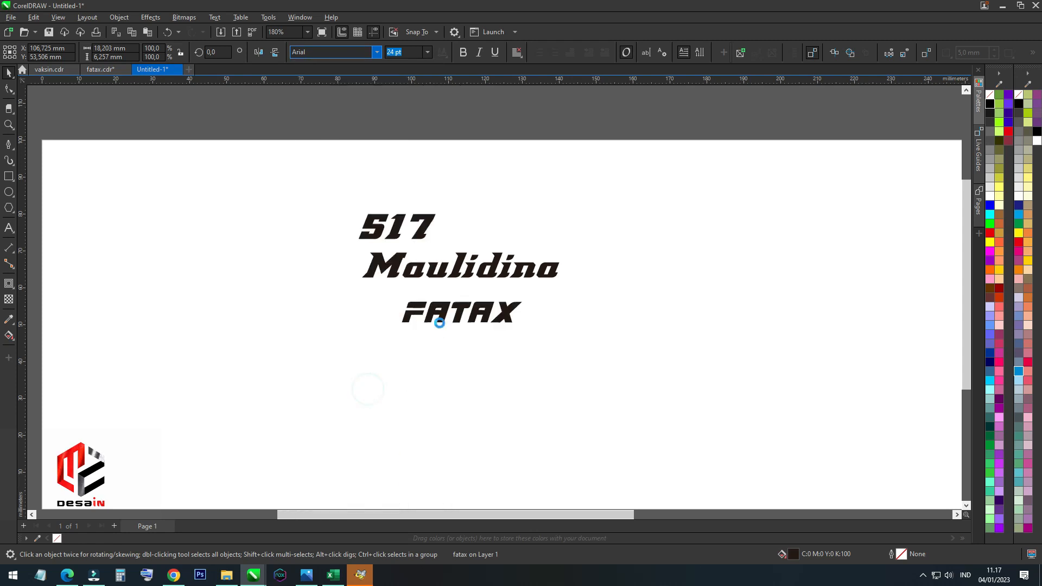
Preview further fonts on the fatax text, from the S fonts to the V fonts and back to D, looking for alternatives to STAR7
click(377, 52)
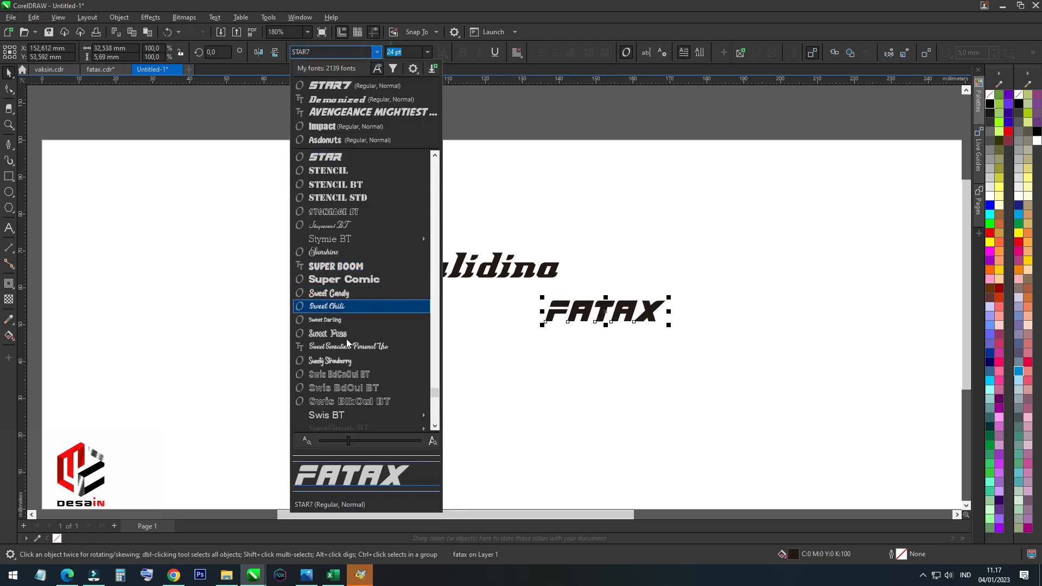
scroll(375, 315, down, 9)
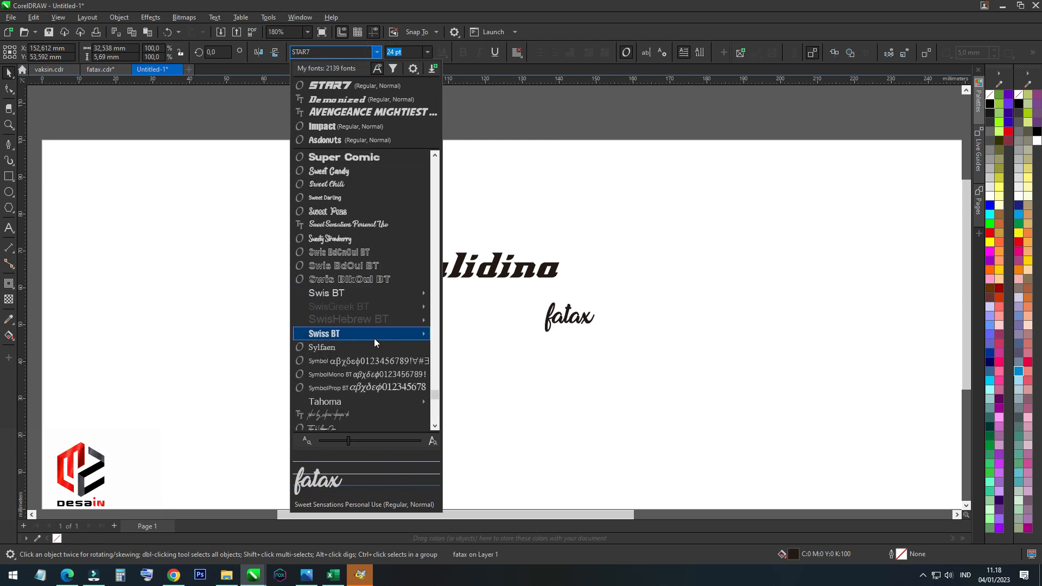
scroll(366, 350, down, 10)
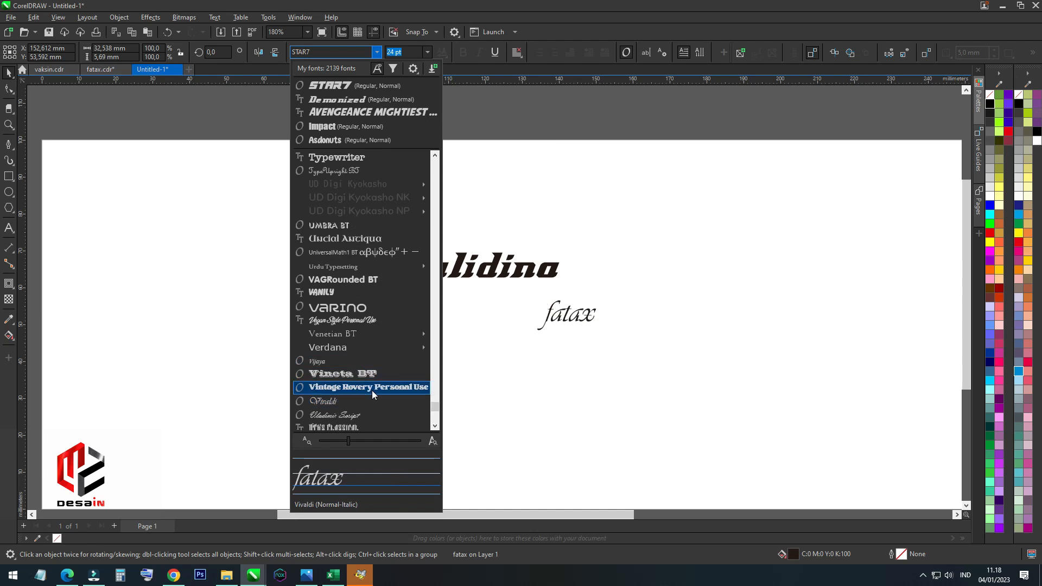
scroll(366, 374, down, 1)
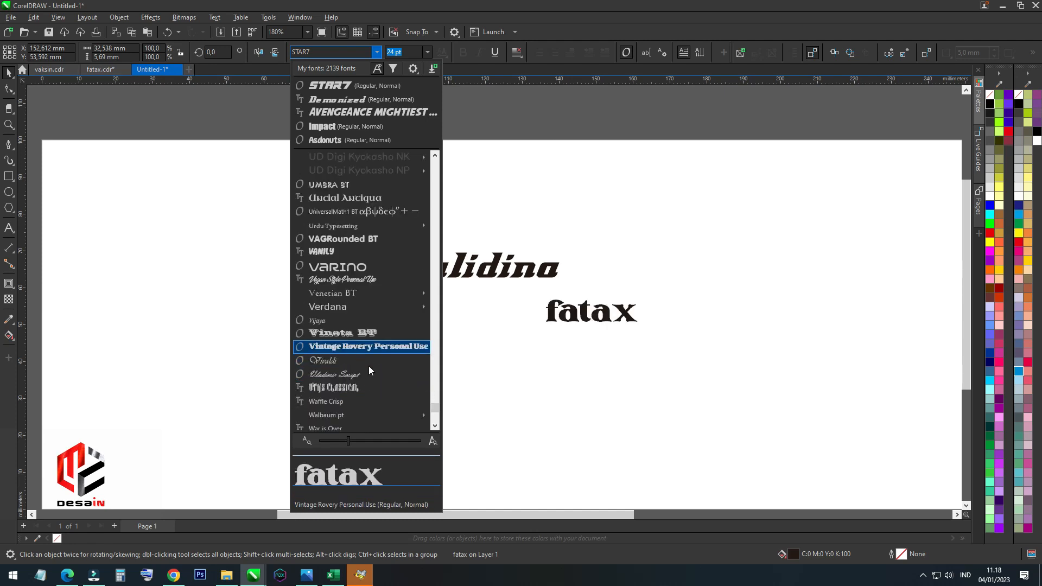
scroll(370, 372, up, 15)
scroll(369, 342, up, 10)
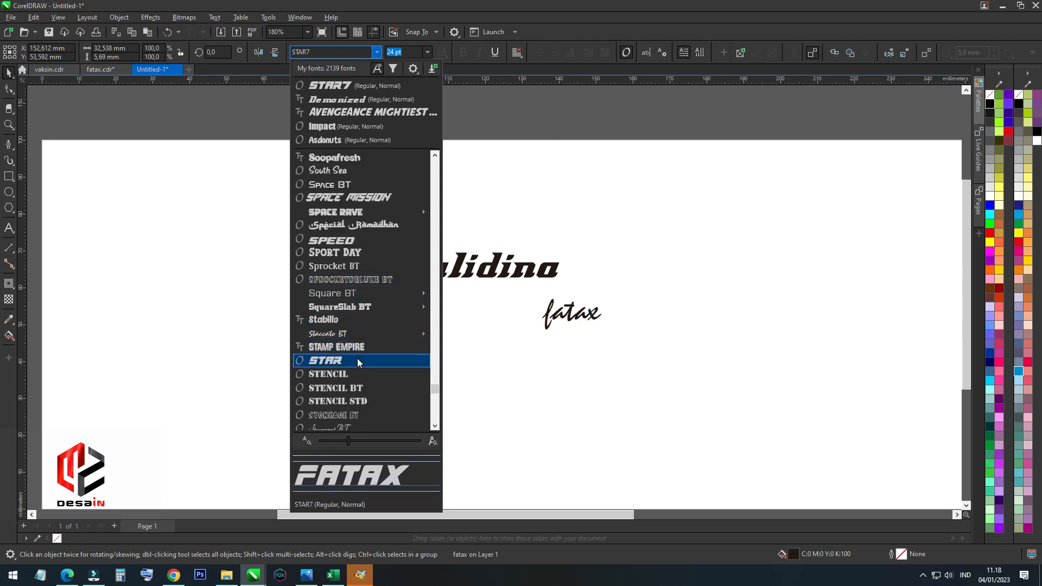
scroll(357, 359, up, 2)
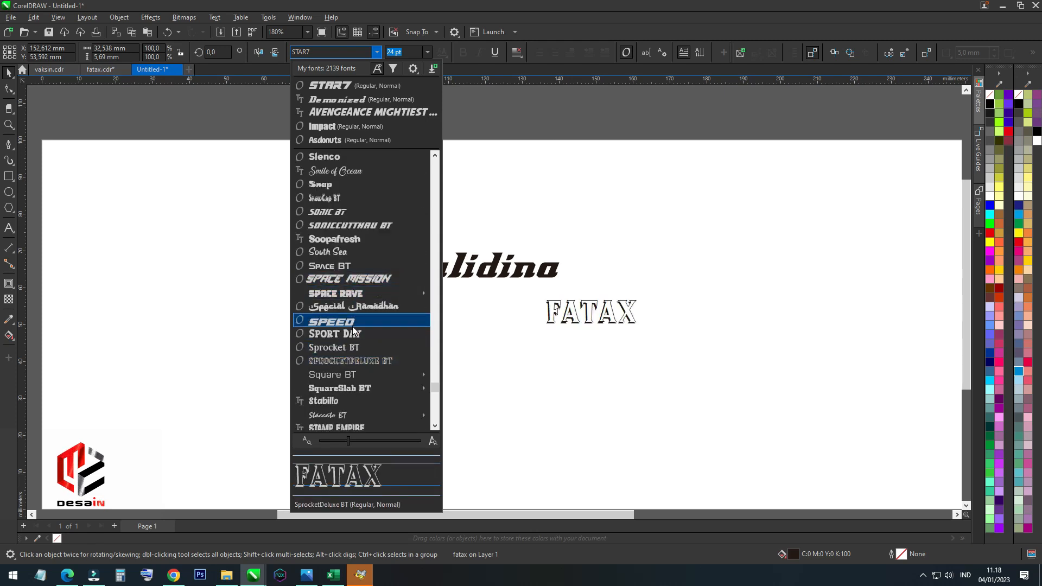
scroll(353, 330, up, 5)
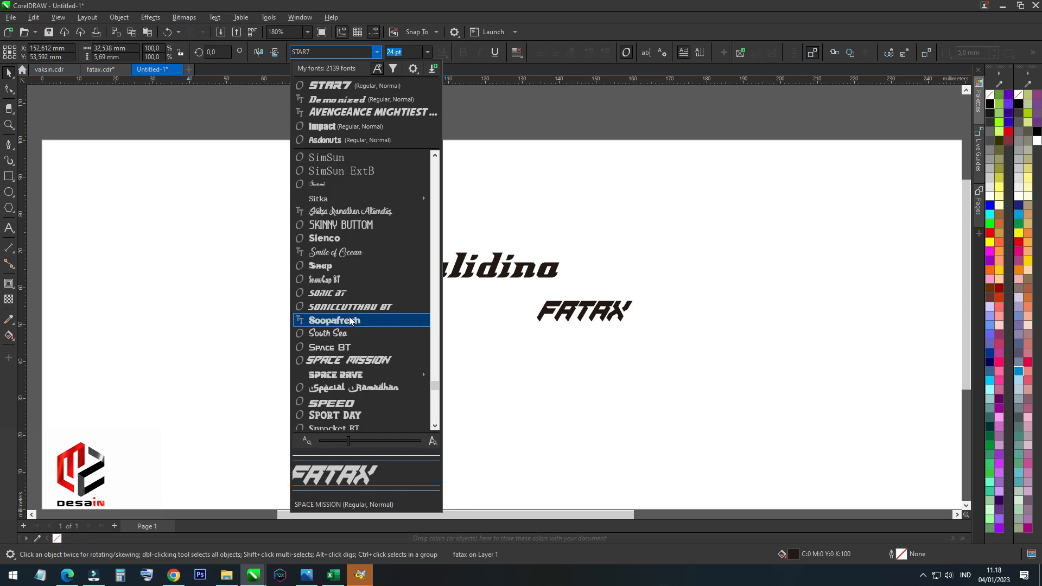
scroll(358, 298, up, 4)
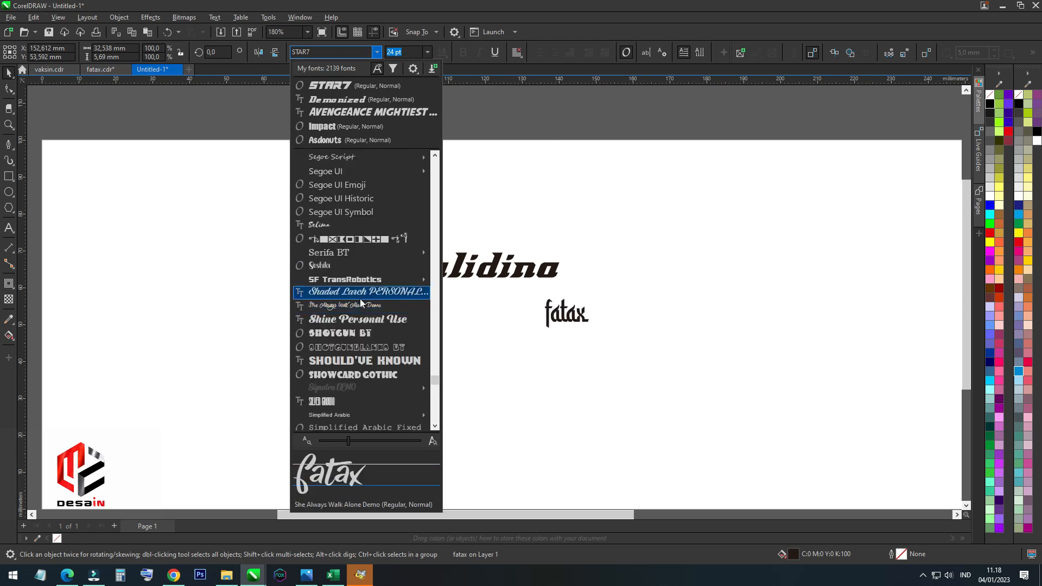
scroll(358, 282, up, 8)
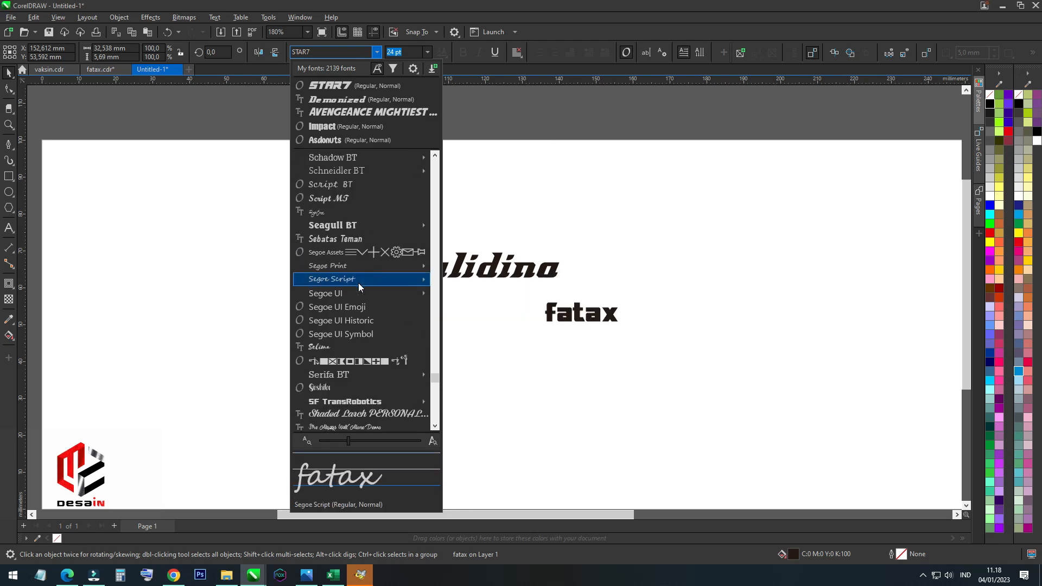
scroll(346, 347, up, 4)
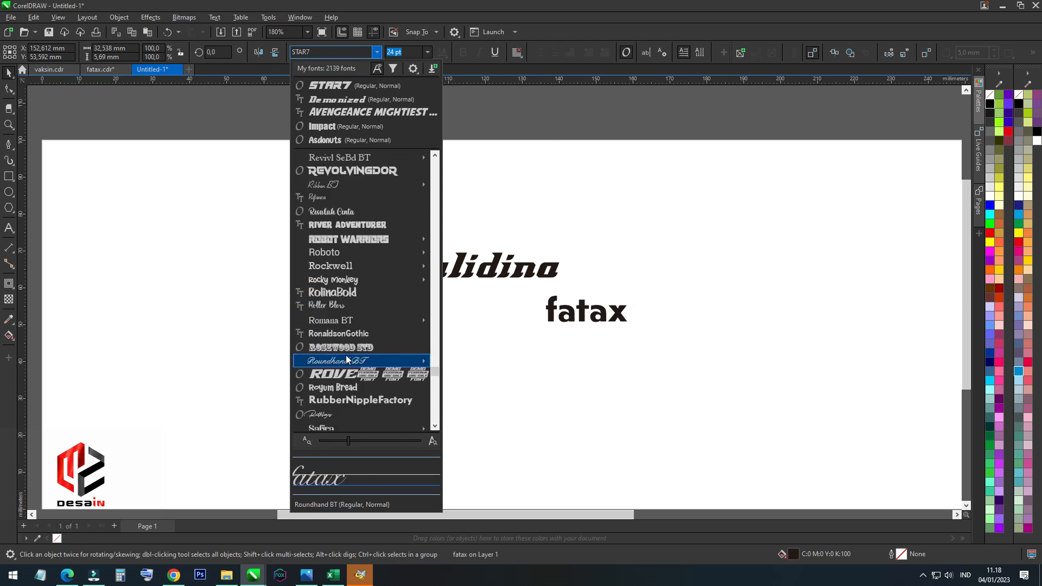
scroll(355, 315, up, 10)
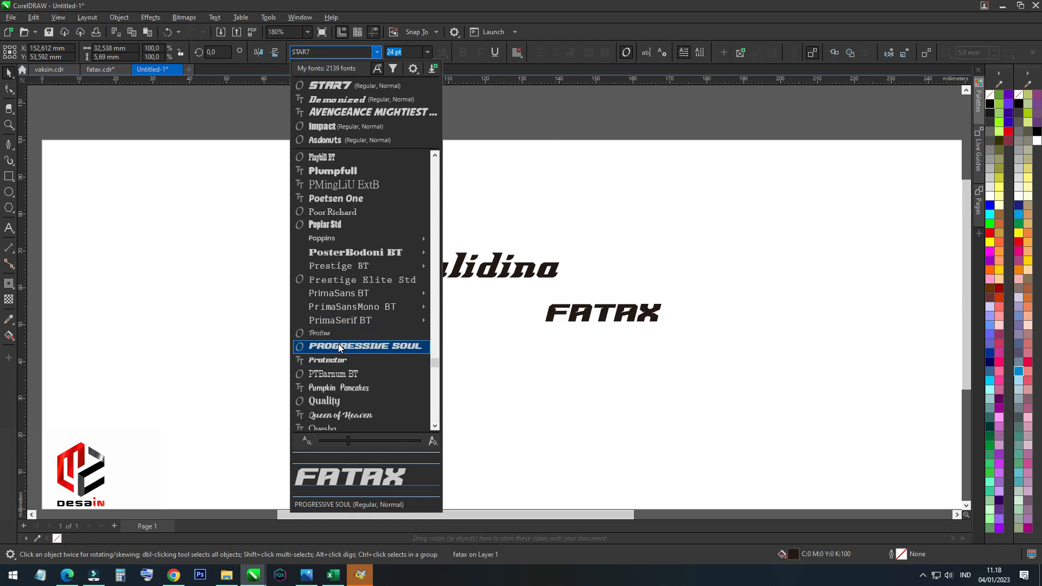
scroll(337, 344, up, 4)
scroll(339, 334, up, 8)
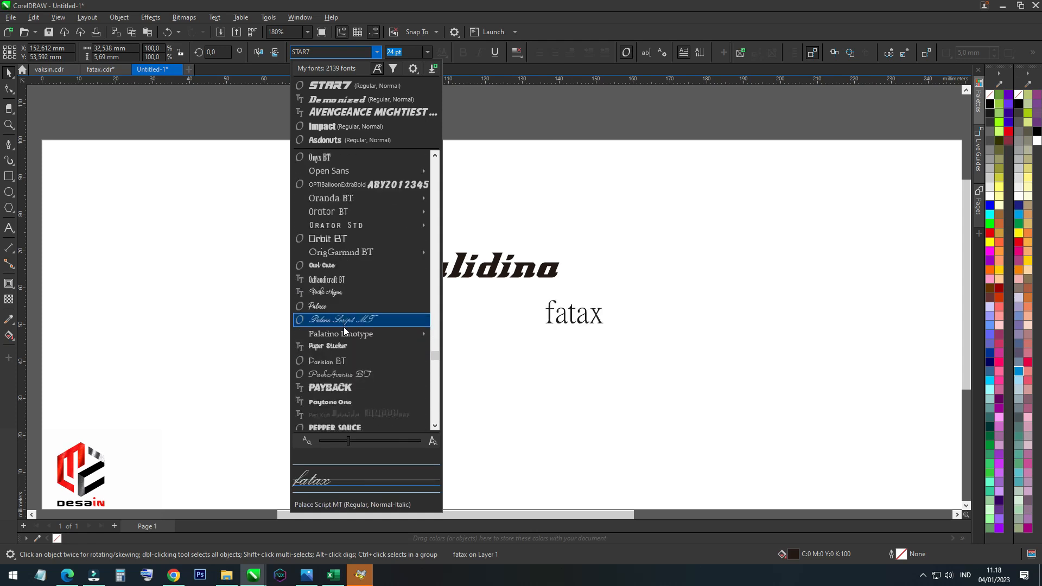
scroll(337, 375, up, 7)
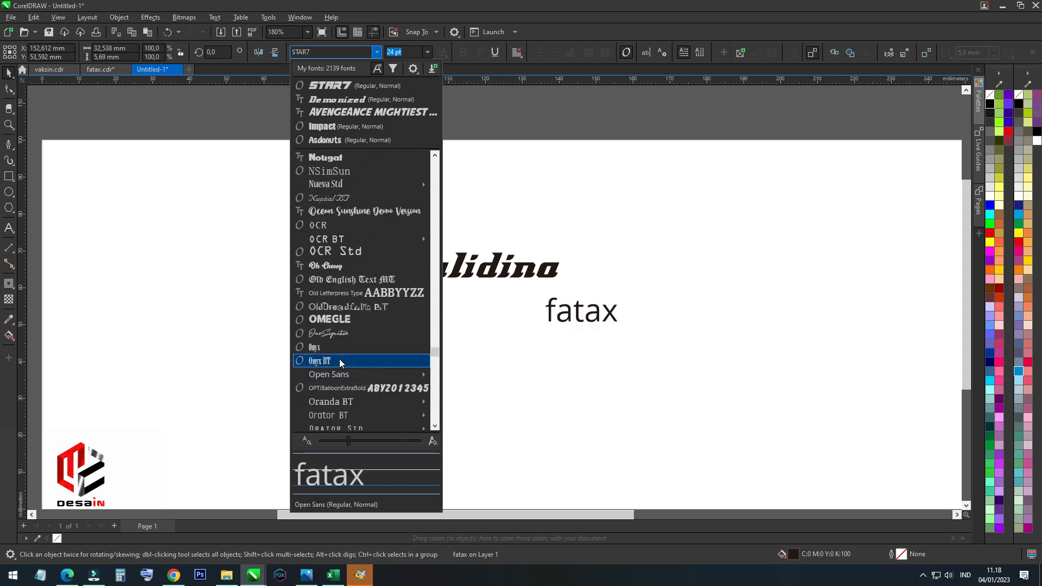
scroll(349, 340, up, 5)
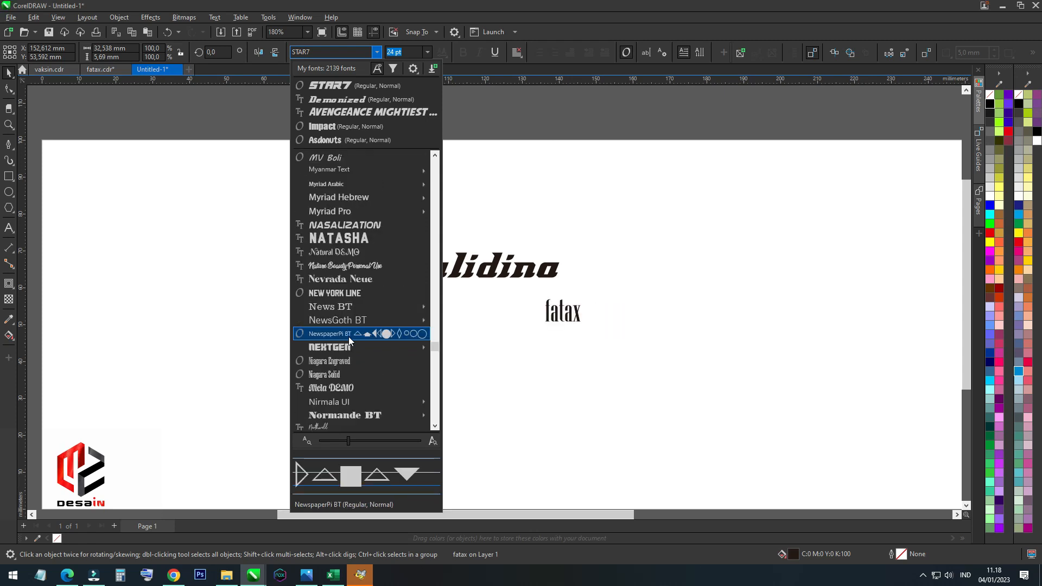
scroll(350, 339, up, 8)
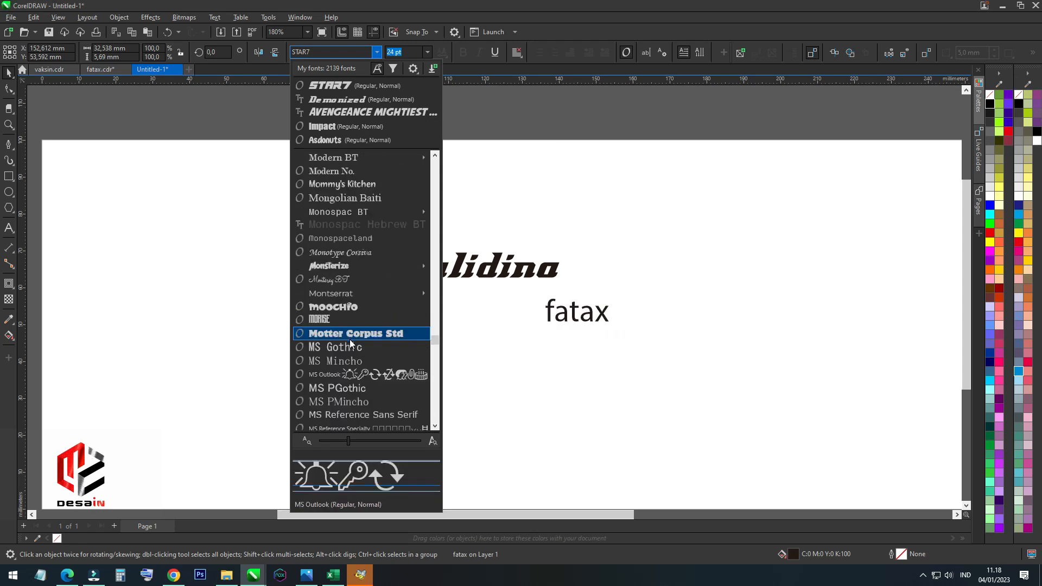
scroll(350, 345, up, 9)
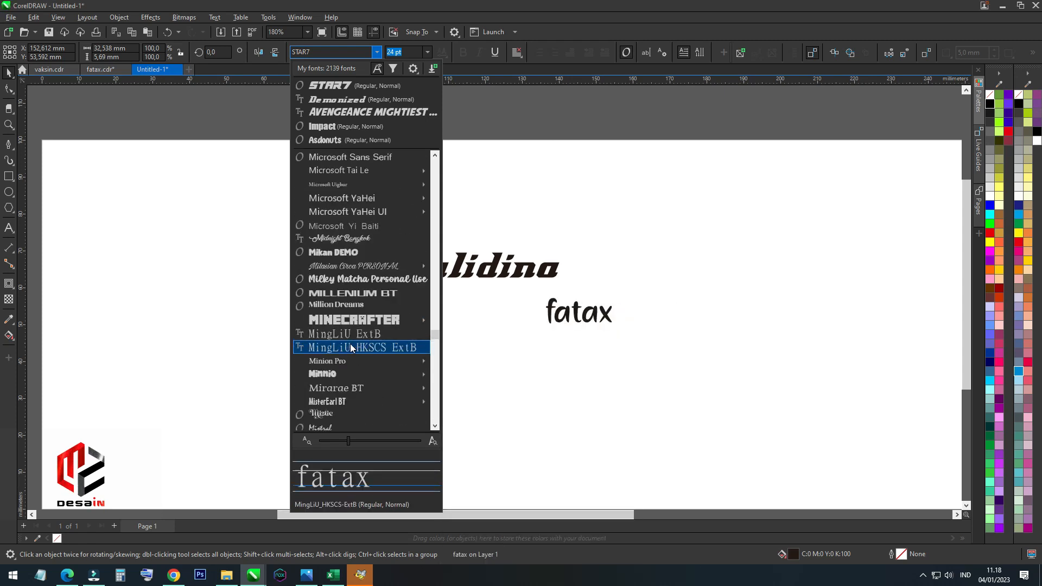
scroll(350, 345, up, 10)
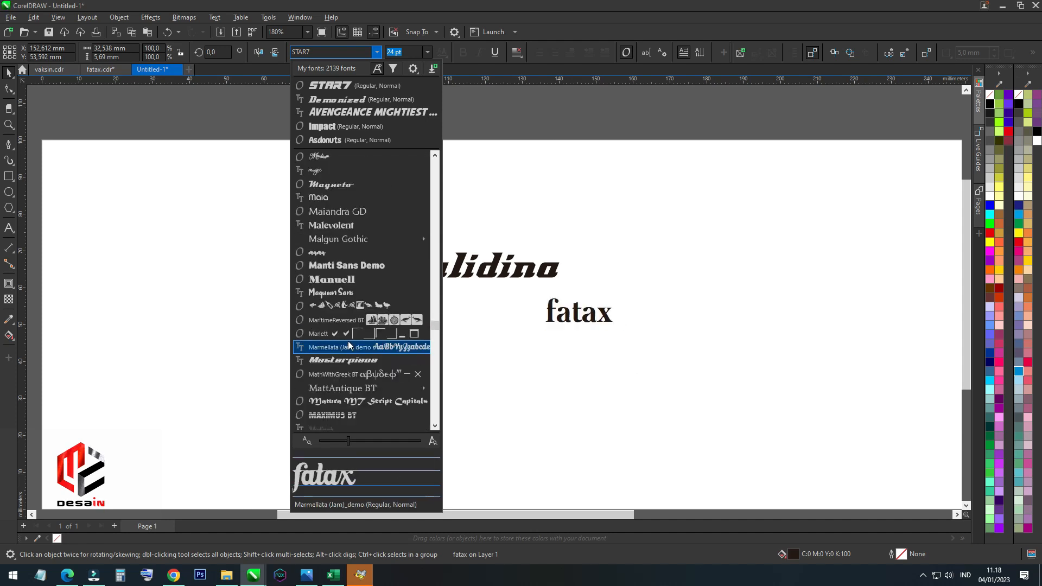
scroll(350, 340, up, 20)
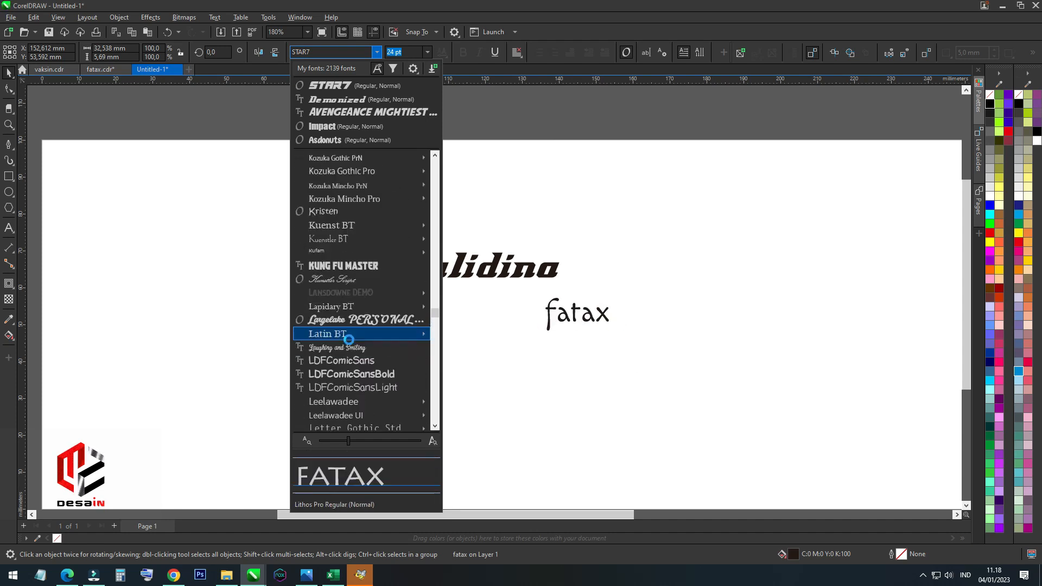
scroll(349, 339, up, 10)
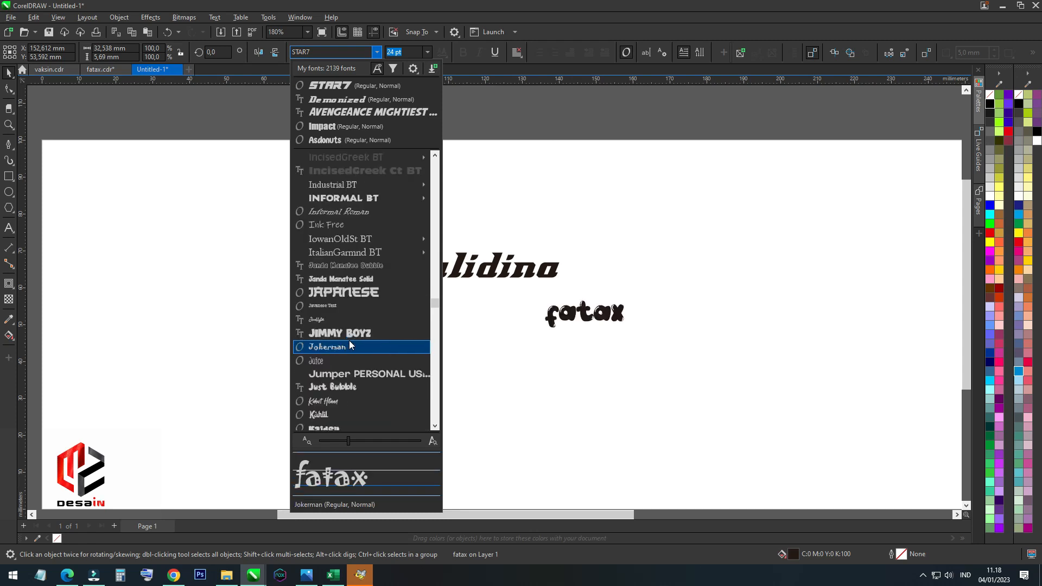
scroll(358, 336, up, 10)
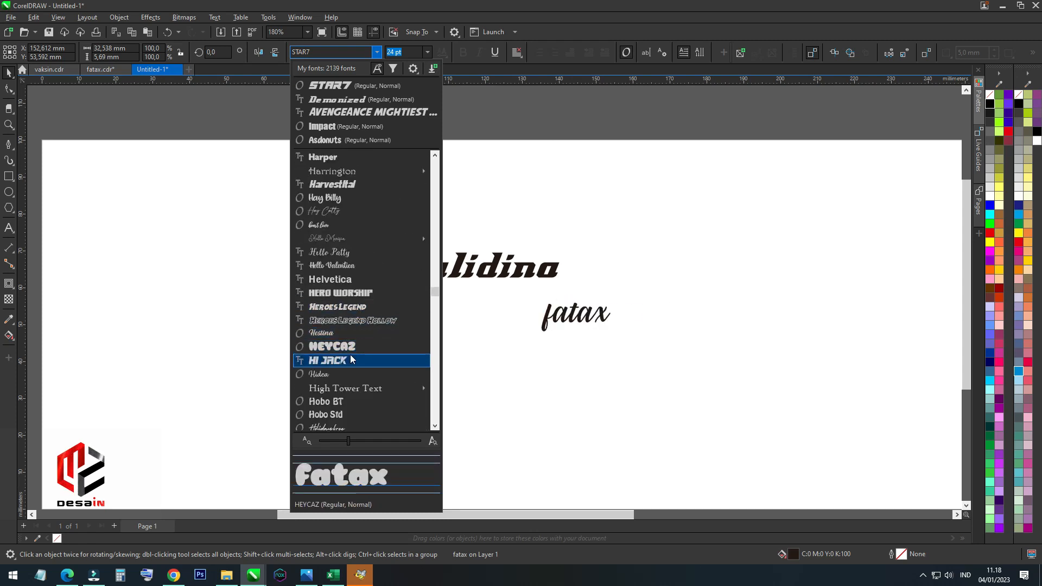
scroll(350, 356, up, 3)
scroll(350, 355, up, 4)
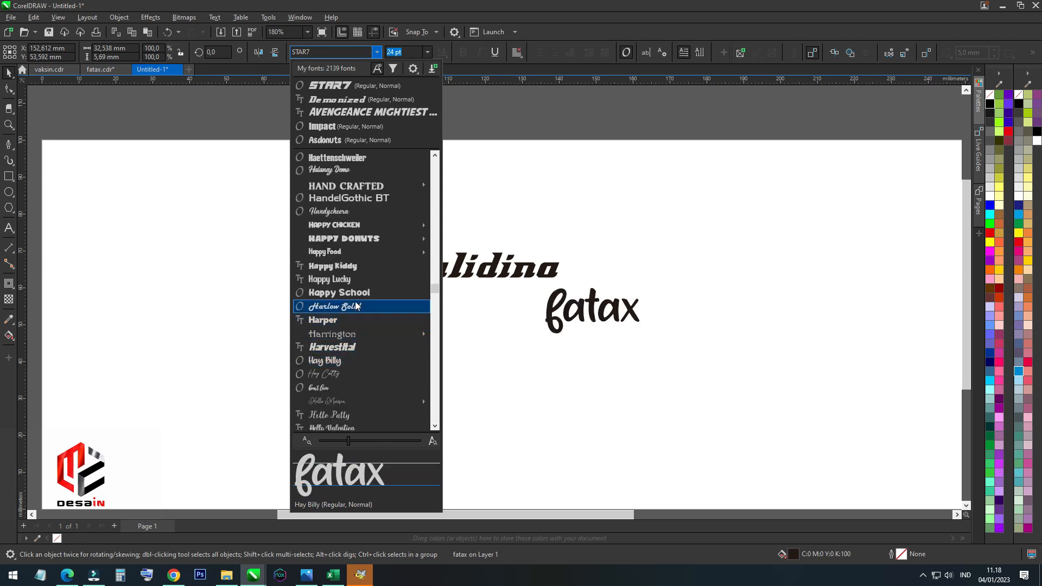
scroll(358, 290, up, 6)
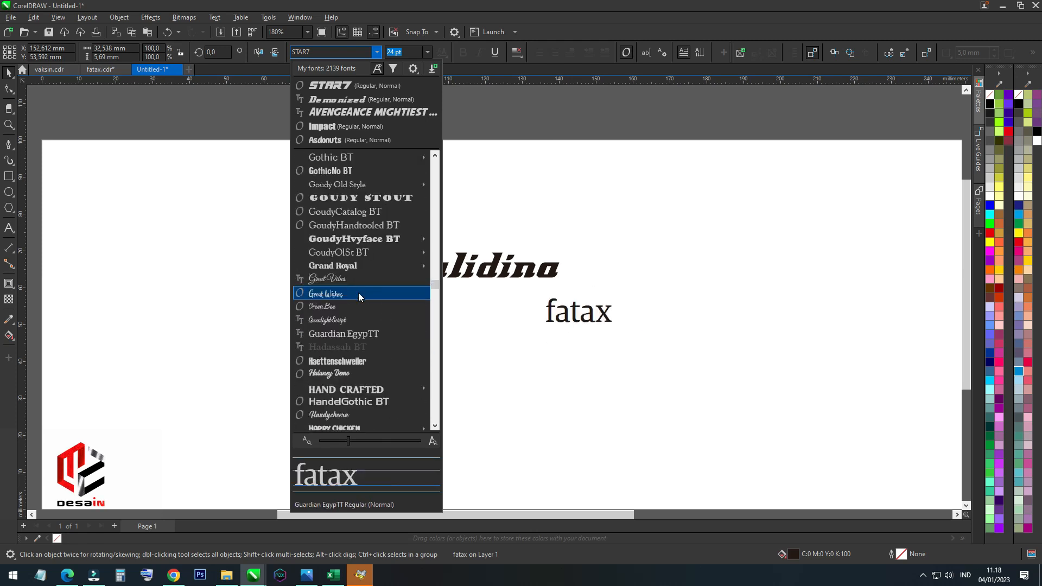
scroll(360, 292, up, 10)
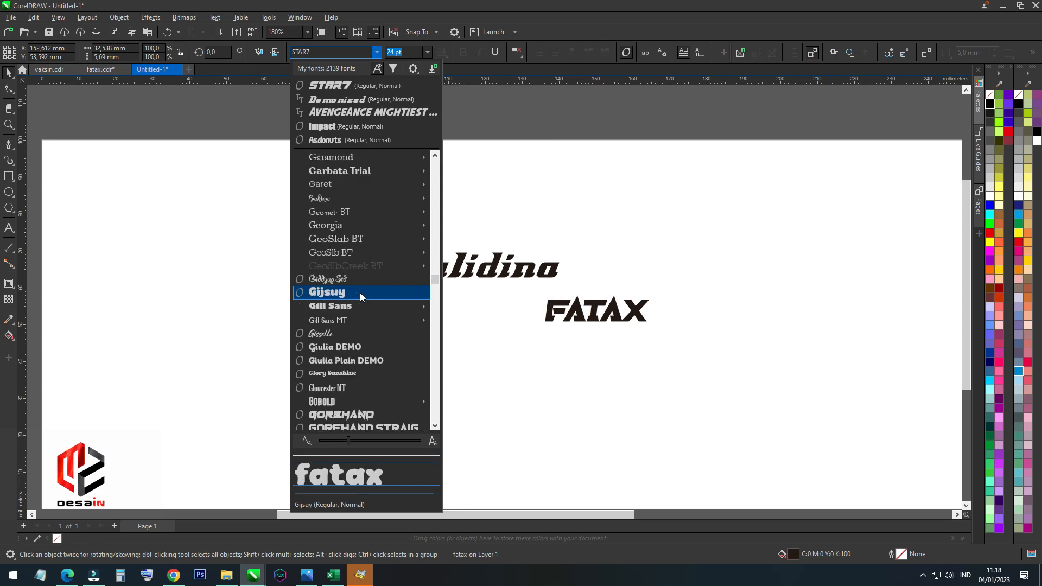
scroll(359, 292, up, 10)
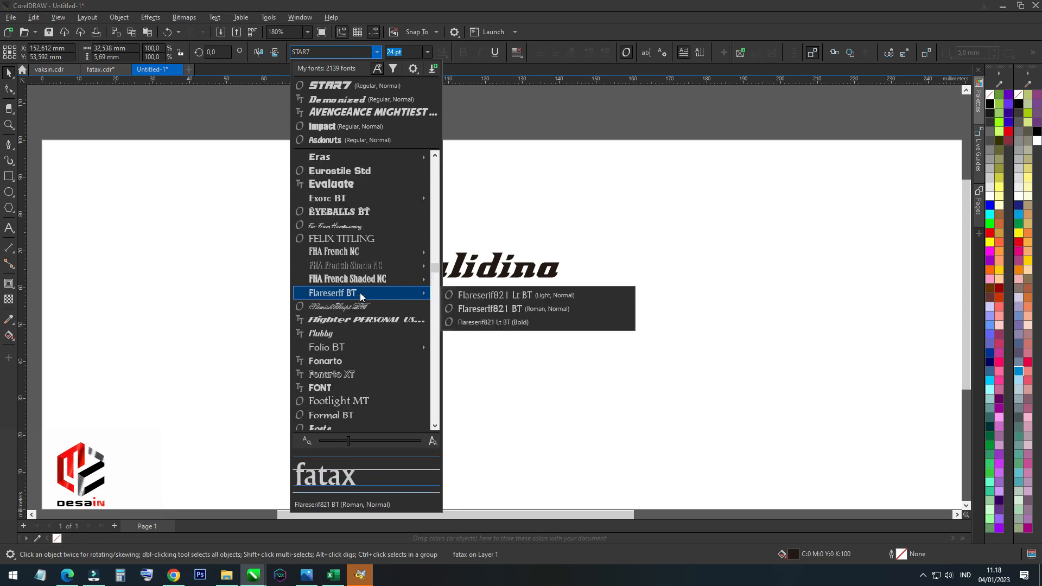
scroll(361, 294, up, 3)
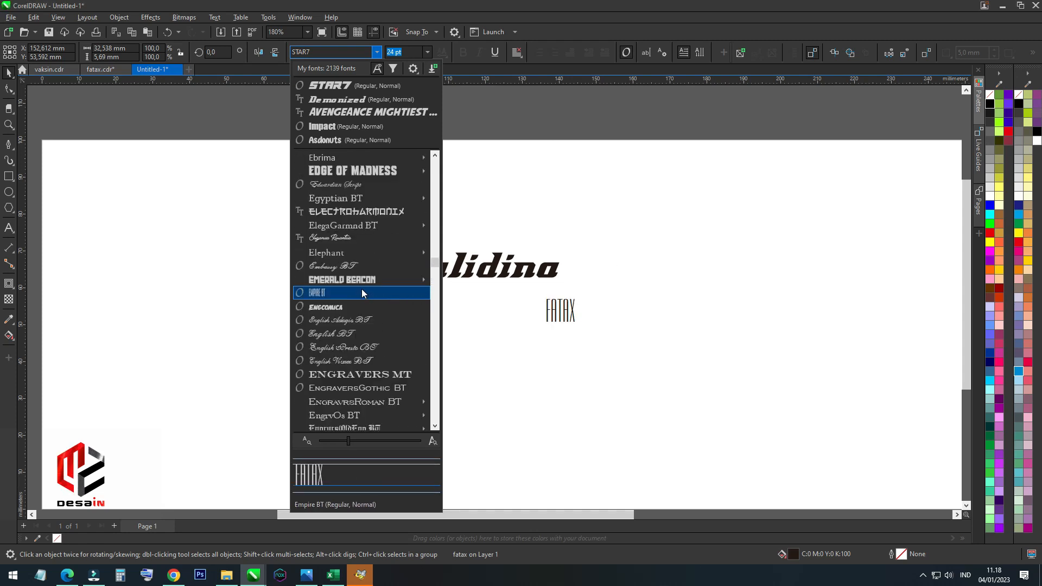
scroll(362, 293, up, 5)
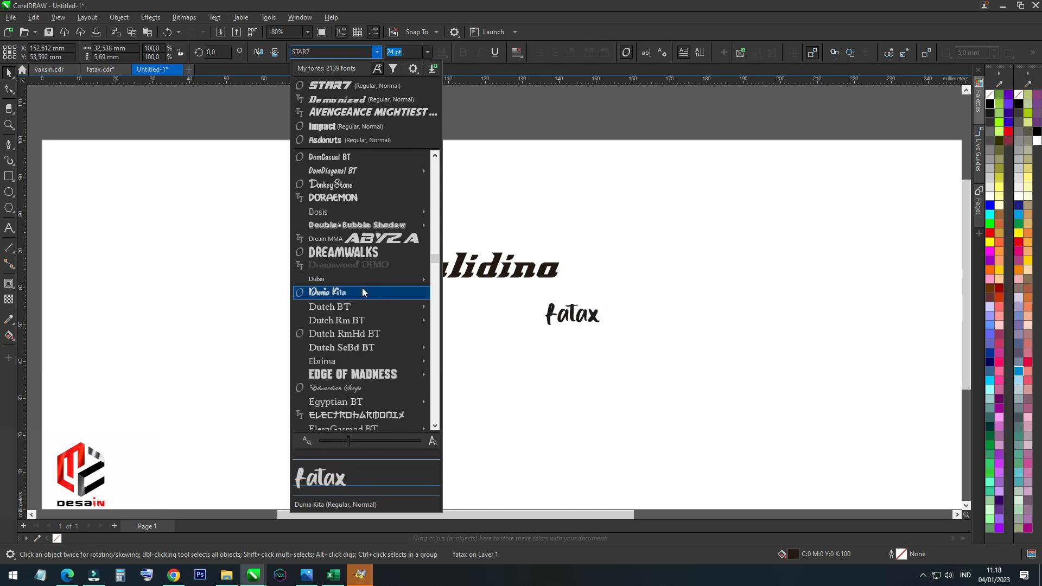
scroll(363, 304, up, 2)
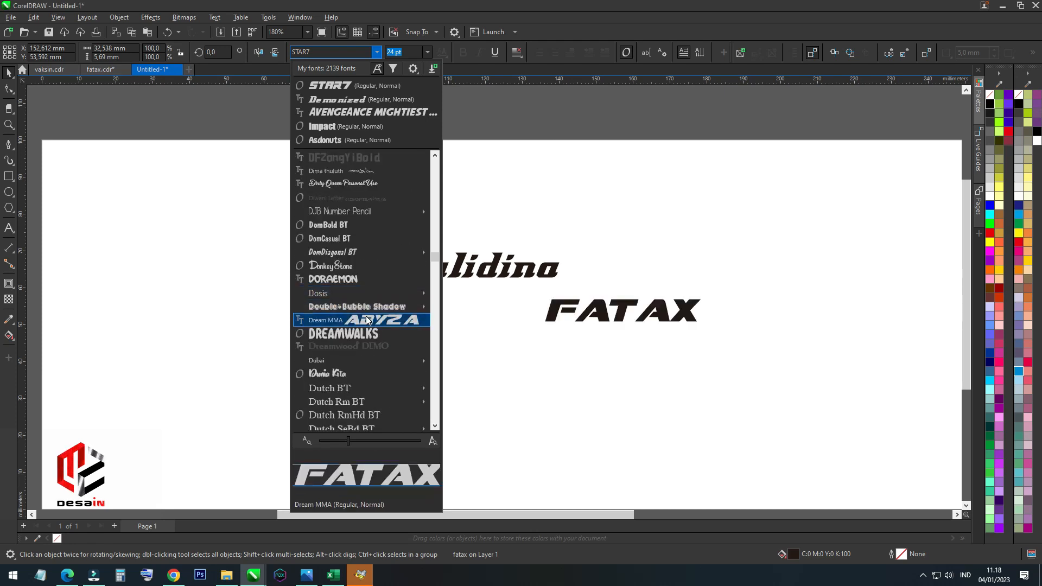
scroll(366, 317, up, 12)
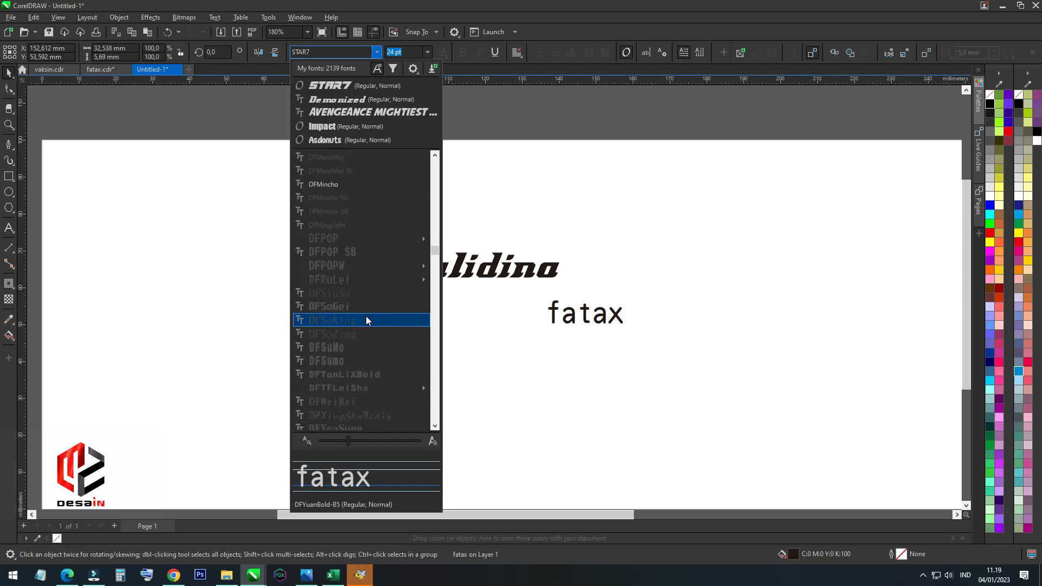
Preview fonts on the fatax text backwards from the D fonts to the A fonts, looking for a sporty typeface
scroll(366, 315, up, 7)
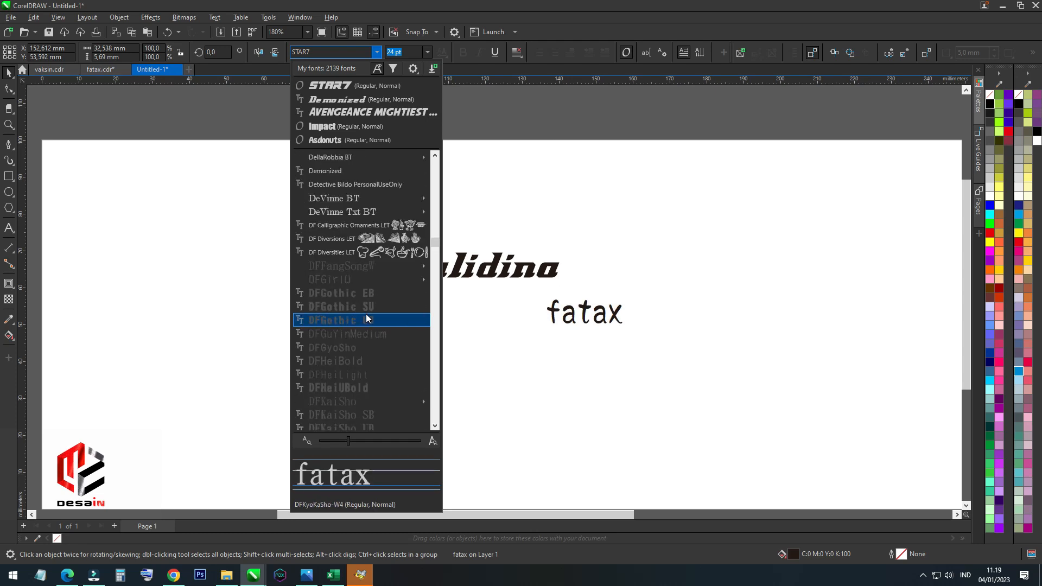
scroll(367, 318, up, 5)
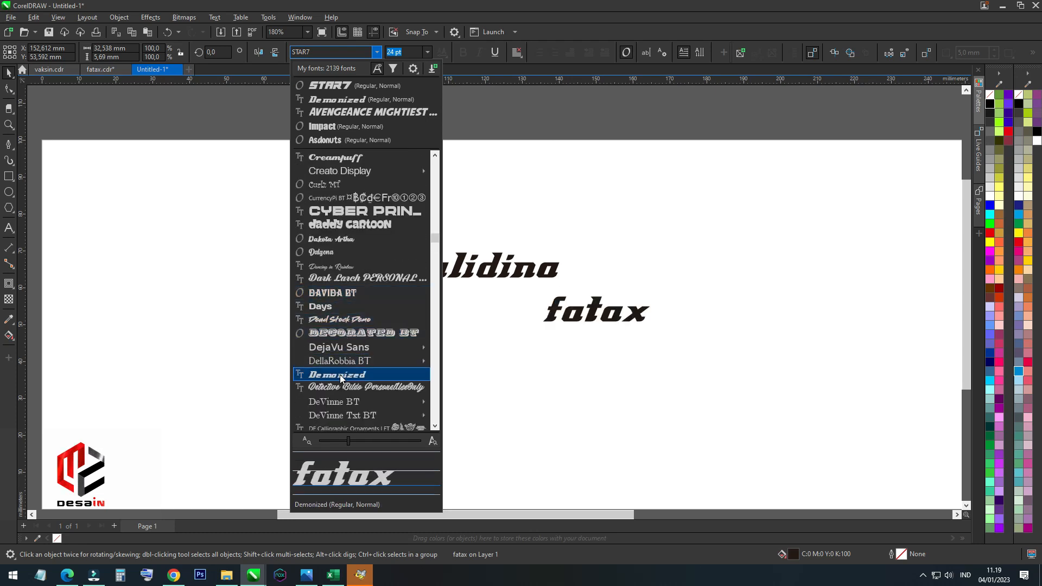
scroll(346, 342, up, 2)
scroll(353, 326, up, 5)
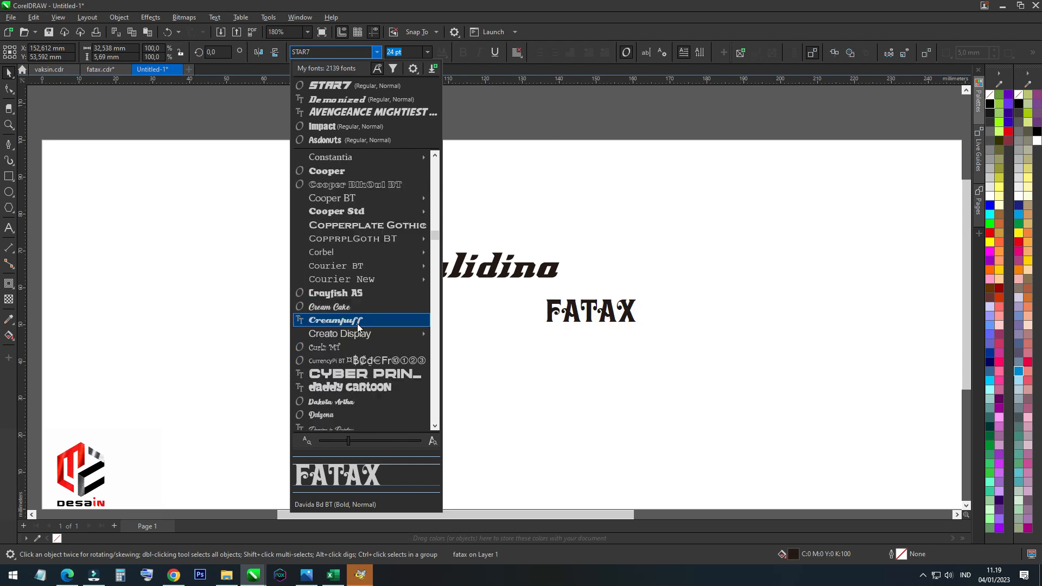
scroll(356, 326, up, 5)
scroll(352, 247, up, 6)
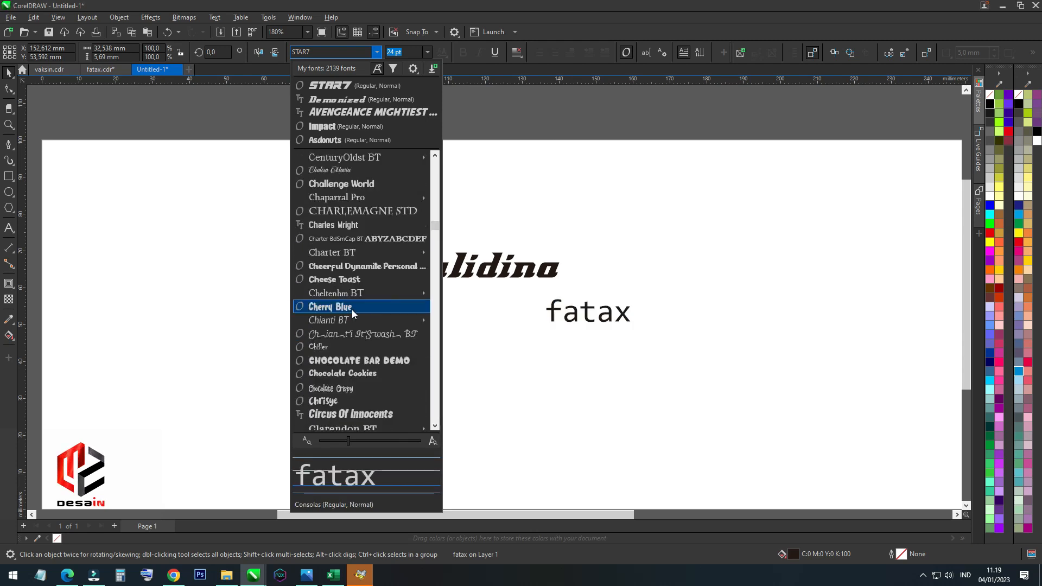
scroll(379, 301, up, 8)
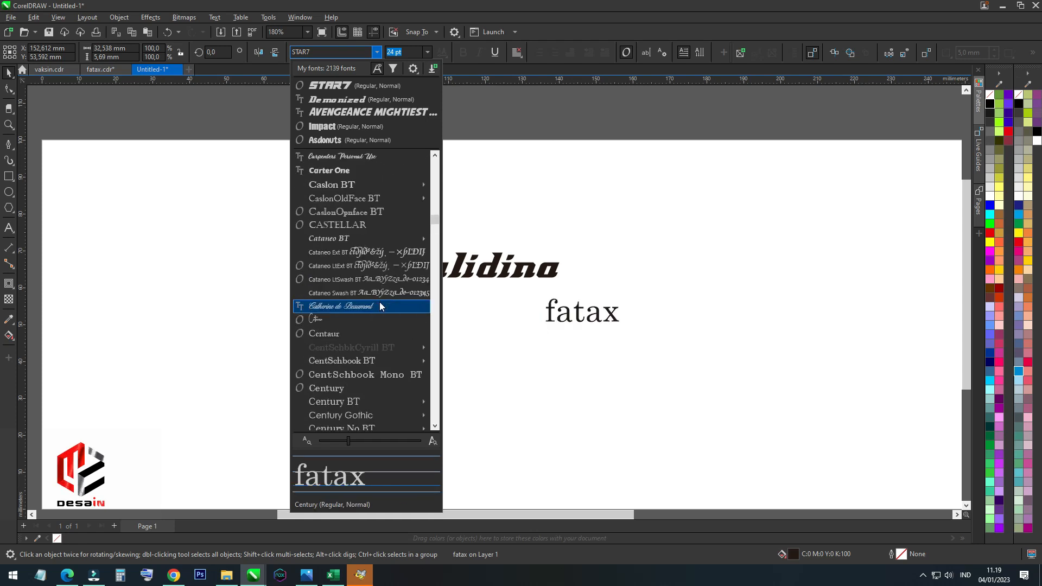
scroll(360, 255, up, 9)
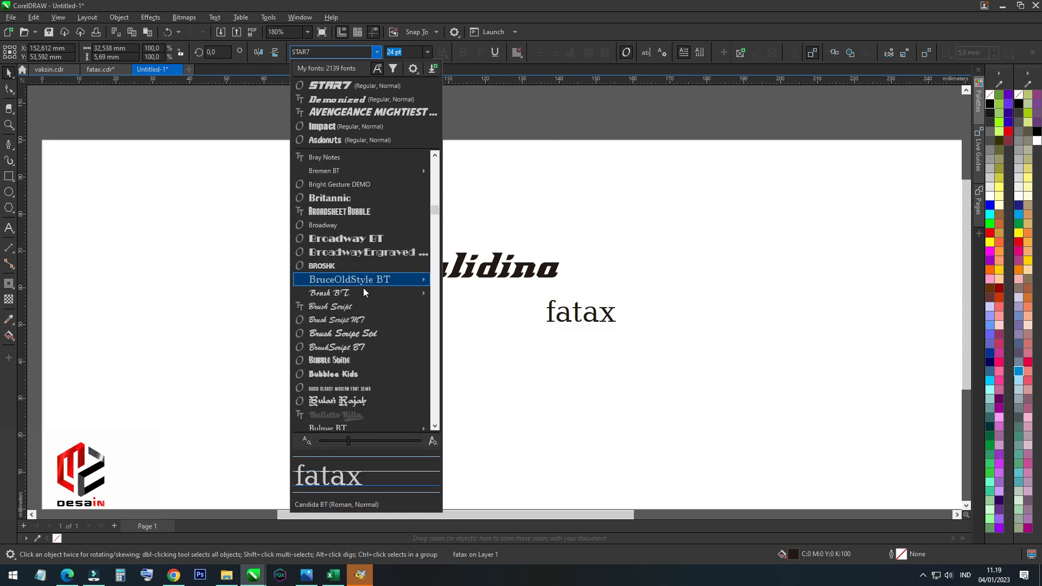
scroll(368, 308, up, 5)
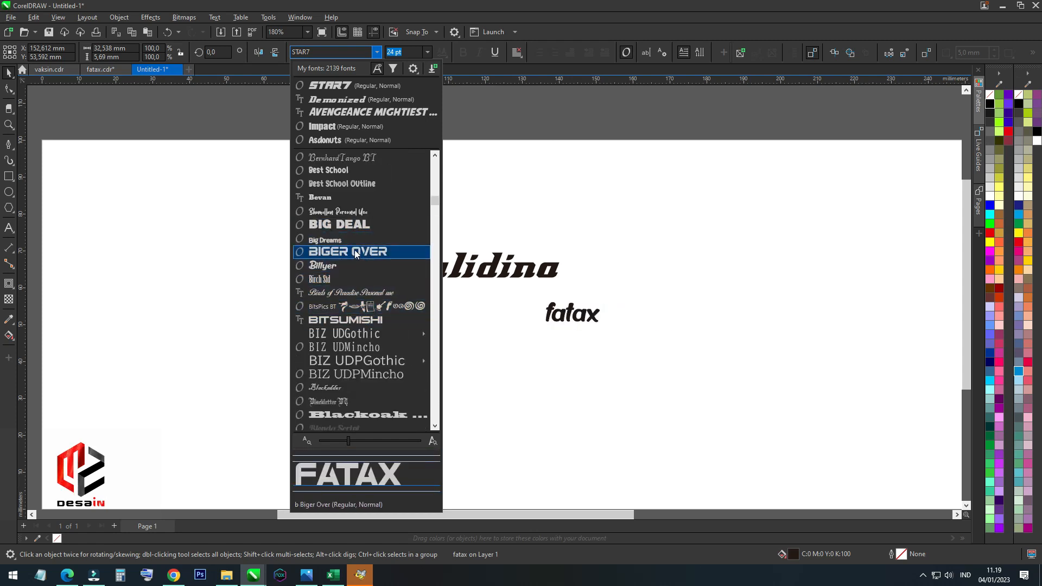
scroll(353, 251, up, 8)
scroll(363, 262, up, 9)
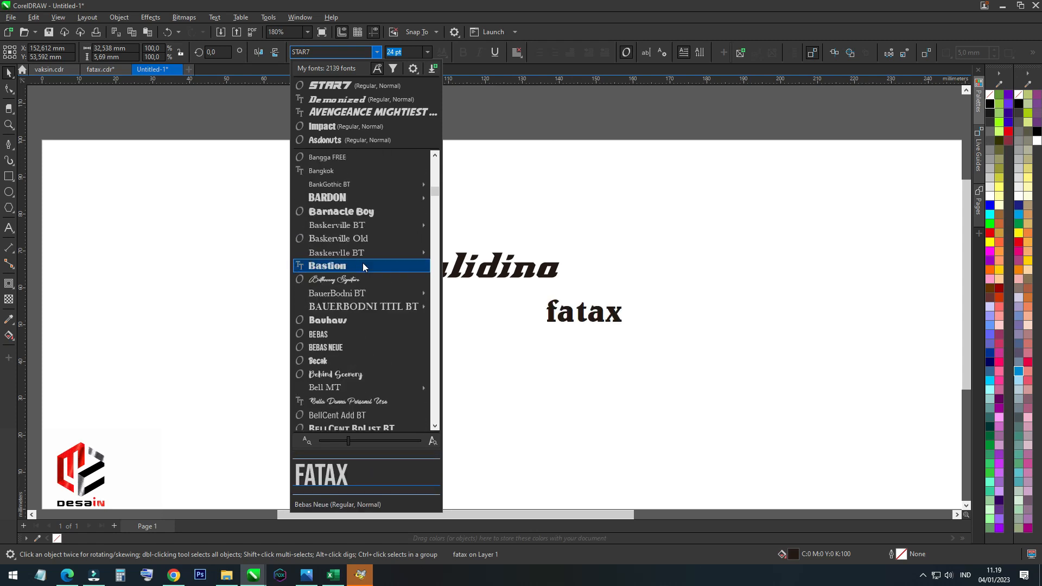
scroll(349, 346, up, 3)
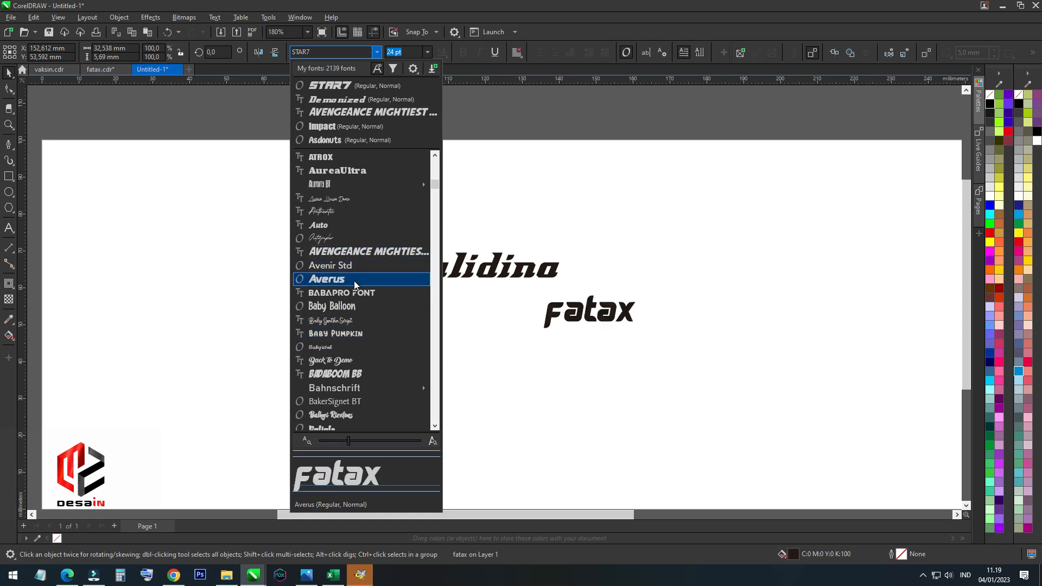
scroll(354, 283, up, 1)
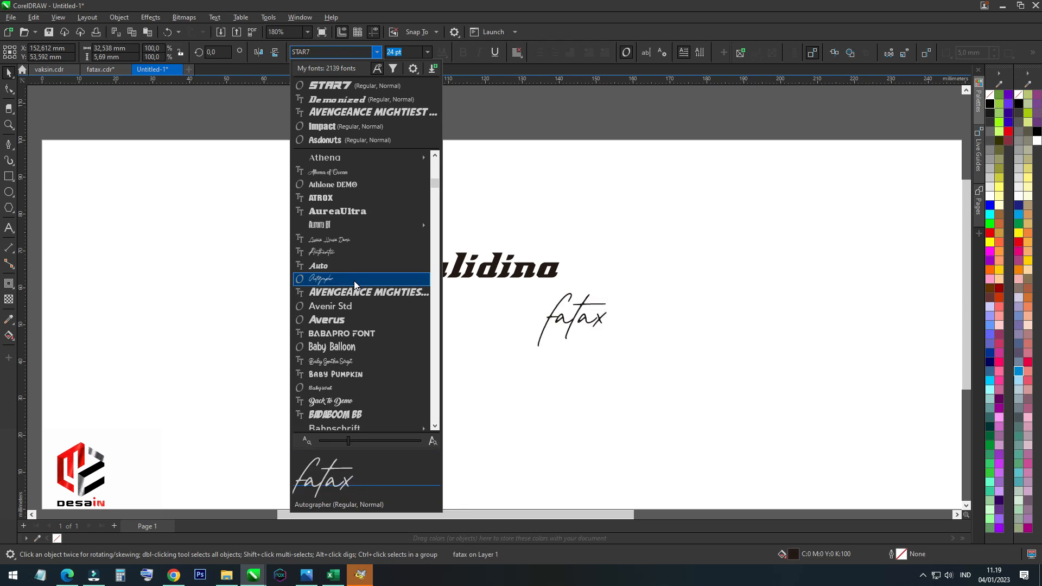
scroll(354, 281, up, 6)
scroll(353, 281, up, 6)
scroll(353, 276, up, 7)
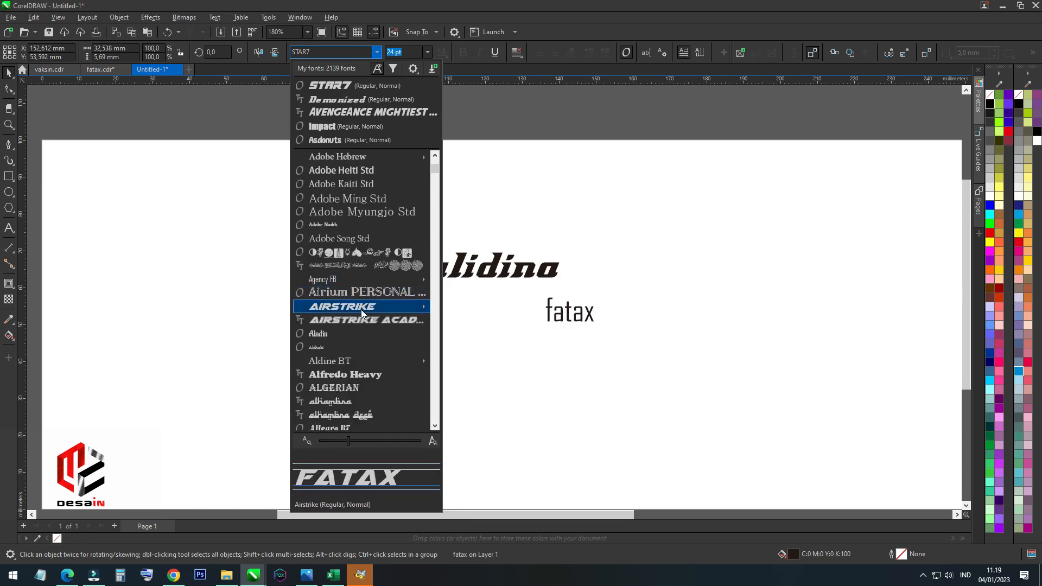
Set the fatax text in the Airstrike font and place it beneath the name line, enlarged to about 34 pt
click(360, 310)
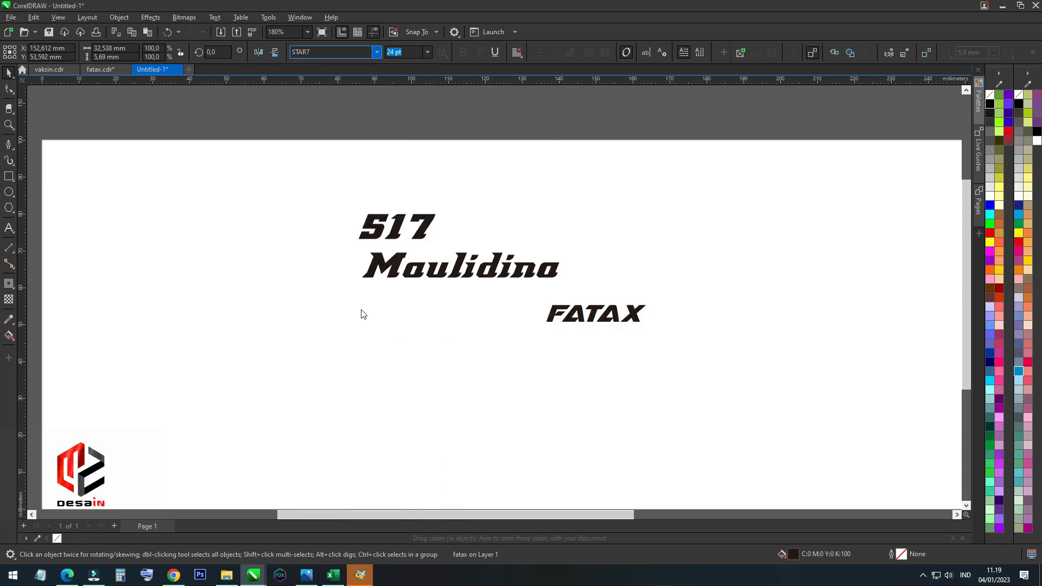
drag(563, 325, 384, 313)
drag(465, 319, 508, 355)
click(508, 357)
click(330, 298)
Check the customer's latest WhatsApp message and change the name text to UPPERCASE, aligned under the number 517
click(66, 576)
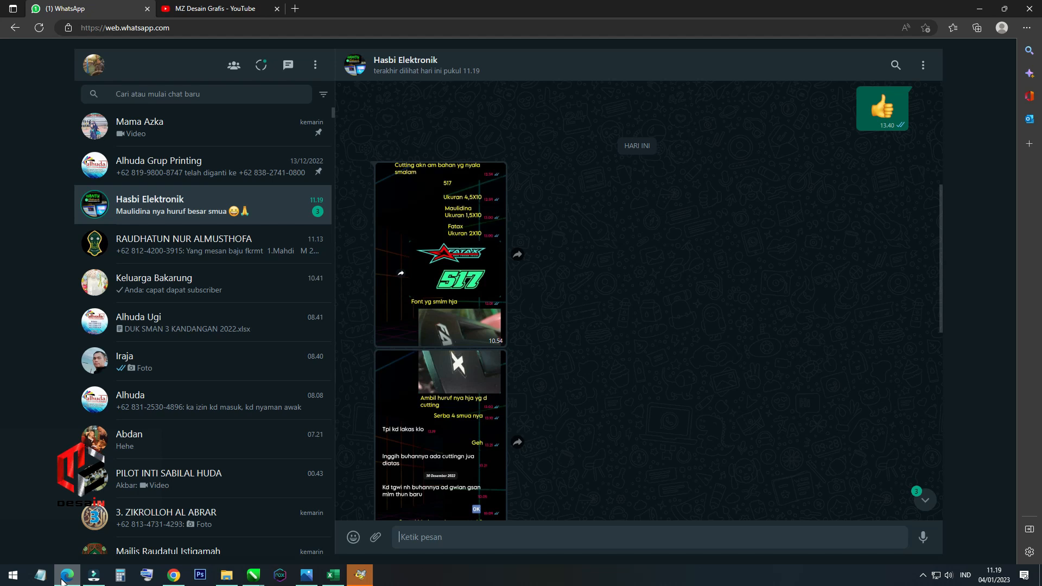
click(65, 576)
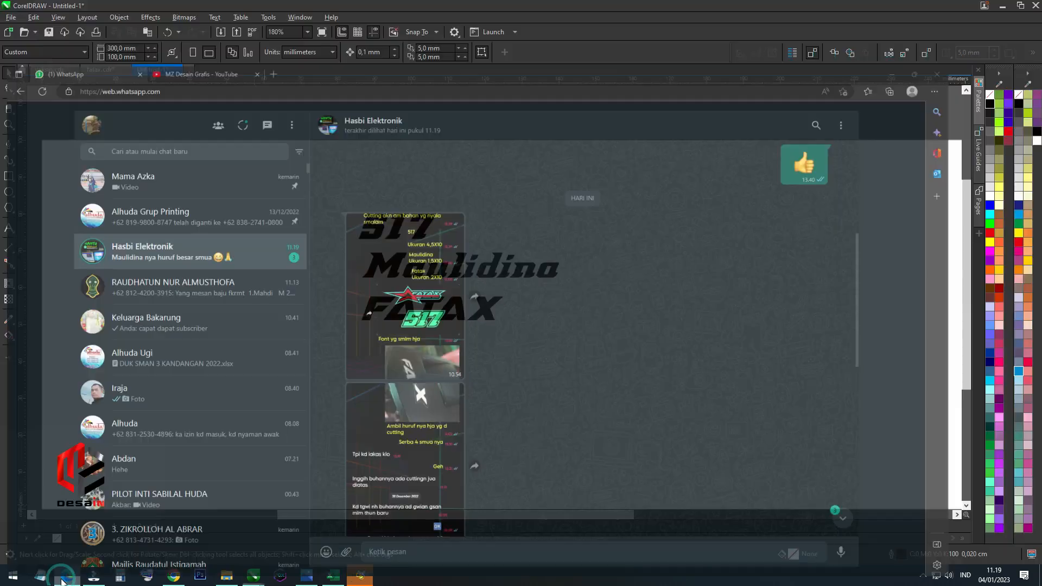
click(441, 274)
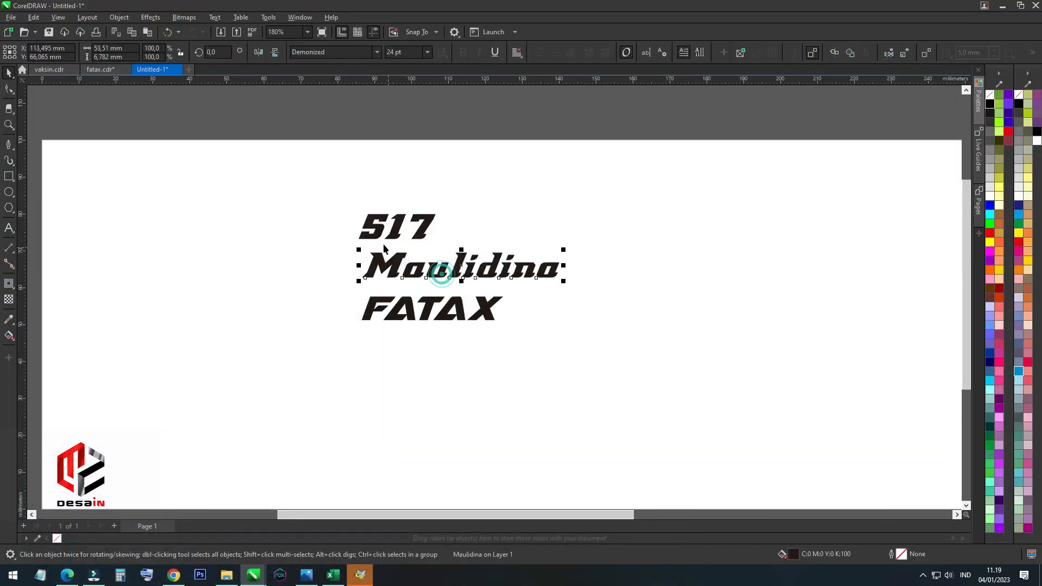
click(215, 17)
click(256, 255)
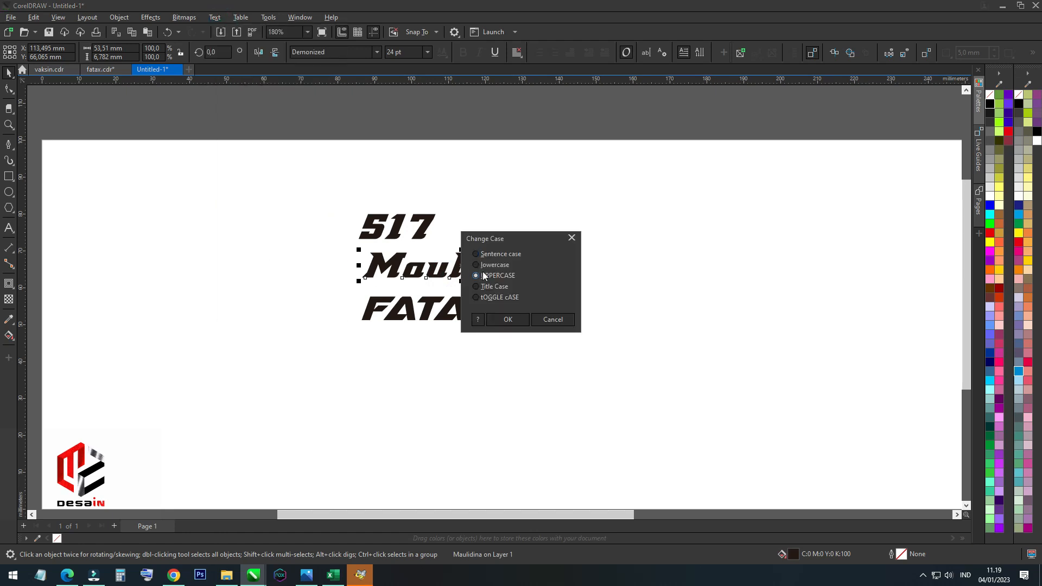
click(510, 324)
click(520, 381)
drag(481, 275, 468, 282)
click(481, 405)
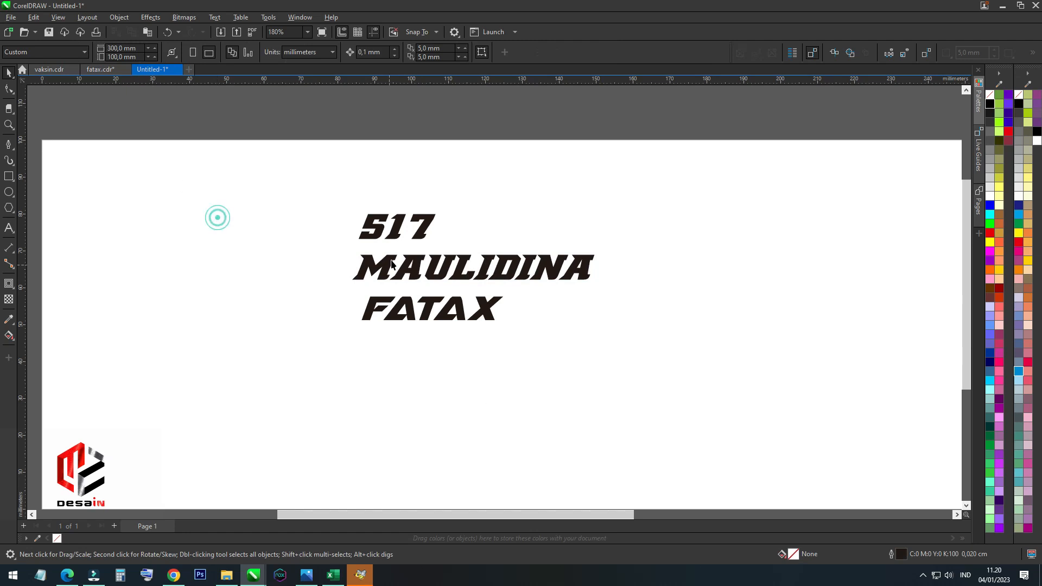
Fill all three lines of lettering with black
click(429, 225)
drag(313, 184, 727, 443)
click(989, 103)
click(761, 311)
Enlarge the number 517 to about 43 pt and align the start of FATAX with the name line
scroll(494, 258, up, 3)
click(383, 223)
drag(408, 188, 509, 150)
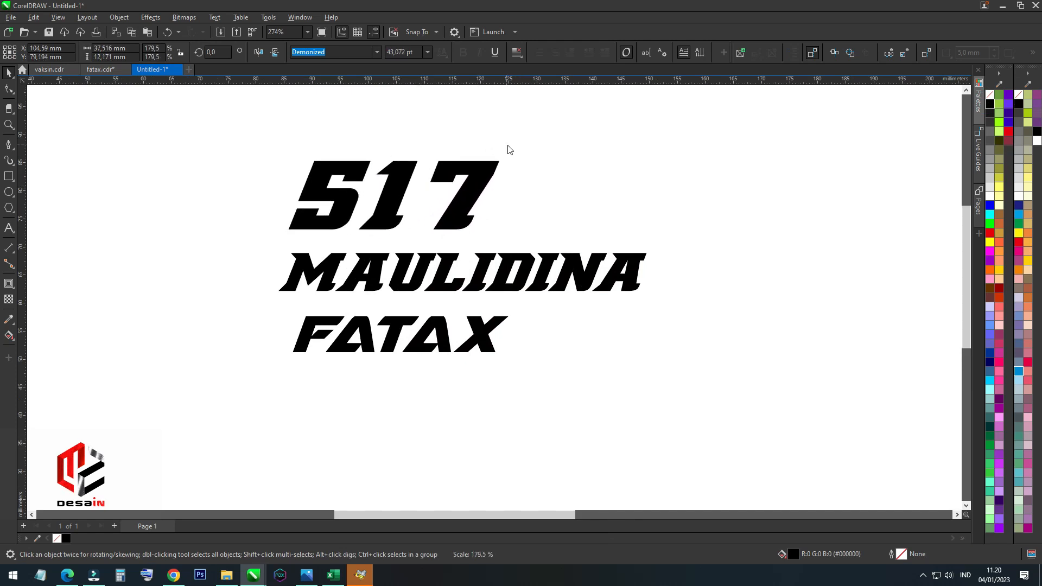
drag(486, 341, 472, 341)
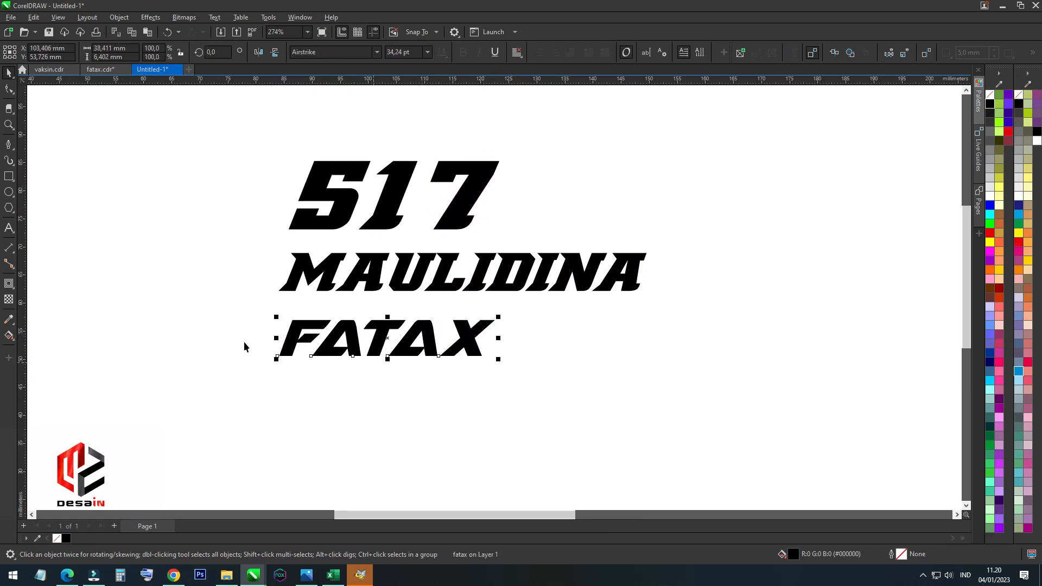
Add an outside contour with 2 steps and a 2.0 mm offset to the number 517
click(374, 234)
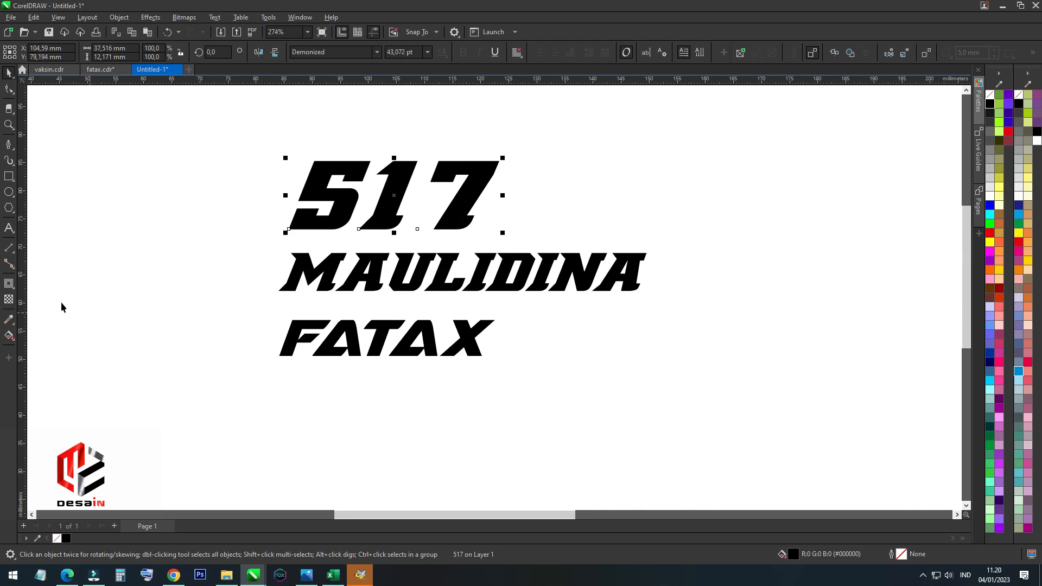
click(10, 282)
click(280, 55)
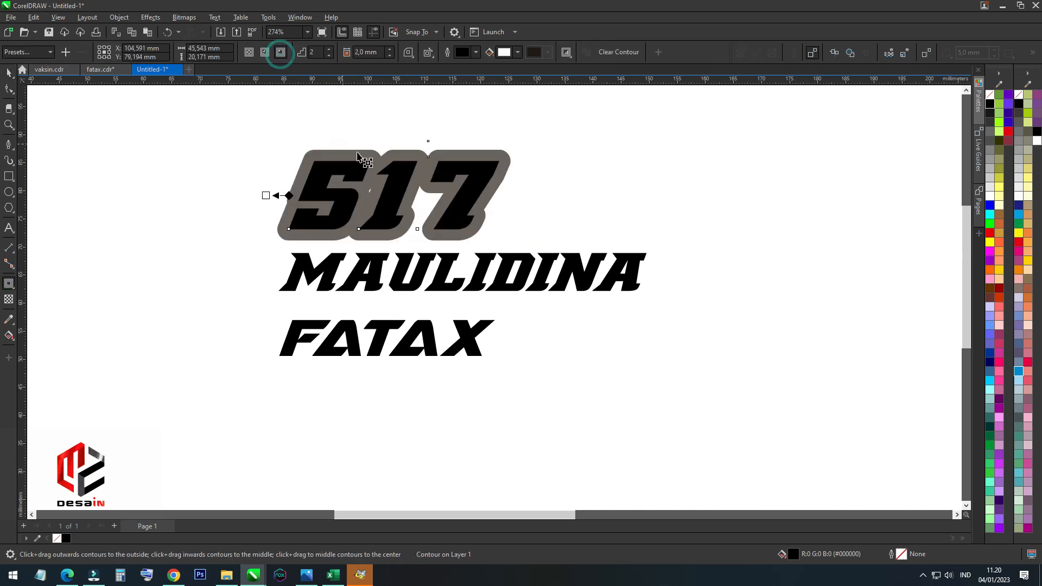
Move all of the lettering together off the page into the grey area above it
scroll(336, 170, down, 1)
click(8, 75)
drag(173, 158, 619, 419)
scroll(471, 369, down, 3)
drag(466, 300, 445, 192)
scroll(450, 163, up, 4)
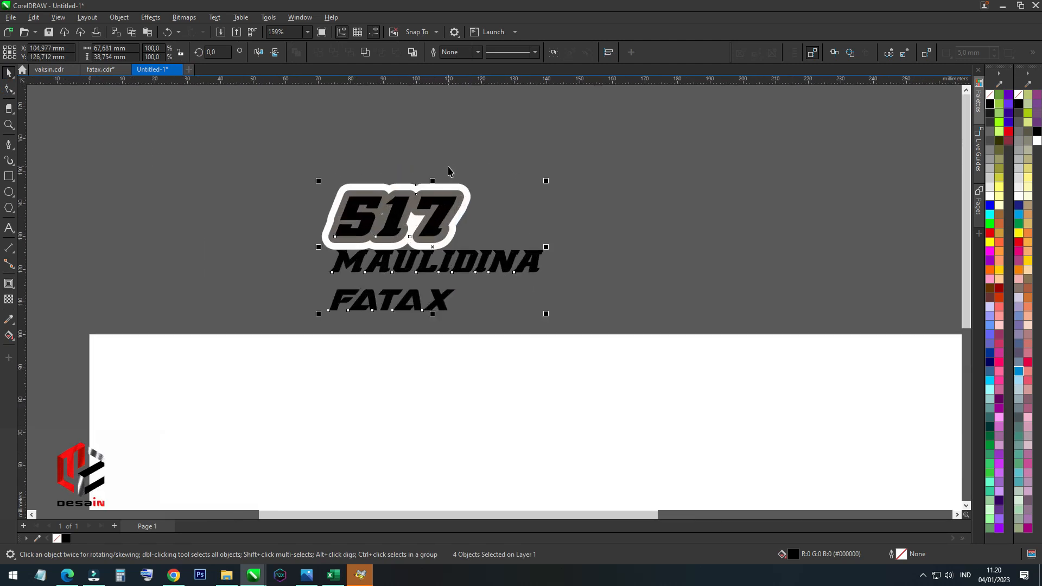
scroll(448, 172, up, 2)
Reduce the contour offset of the number 517 to about 1.1 mm
click(459, 198)
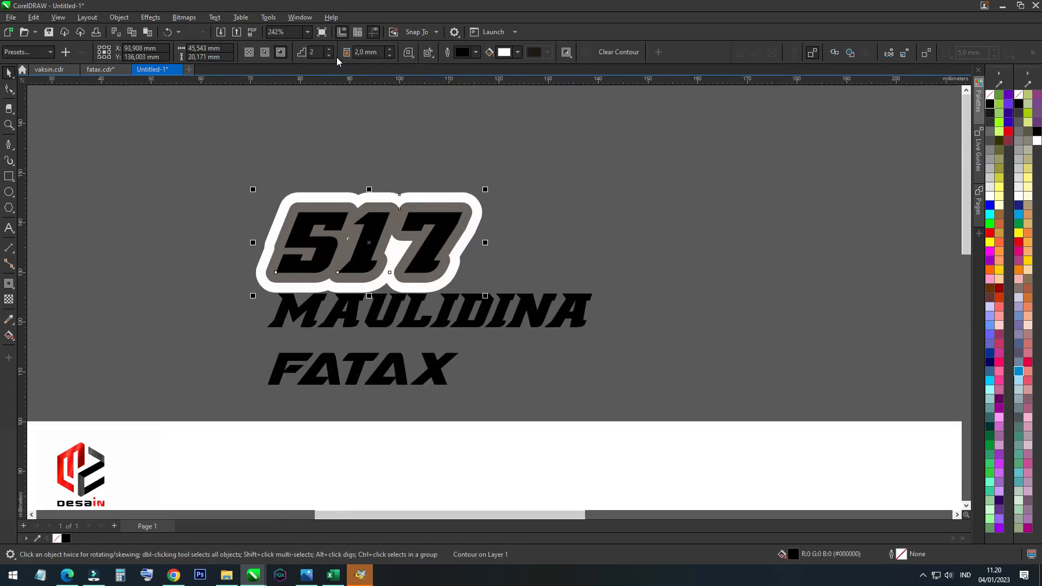
click(8, 290)
click(46, 296)
drag(264, 242, 267, 245)
scroll(269, 261, up, 2)
scroll(292, 254, down, 2)
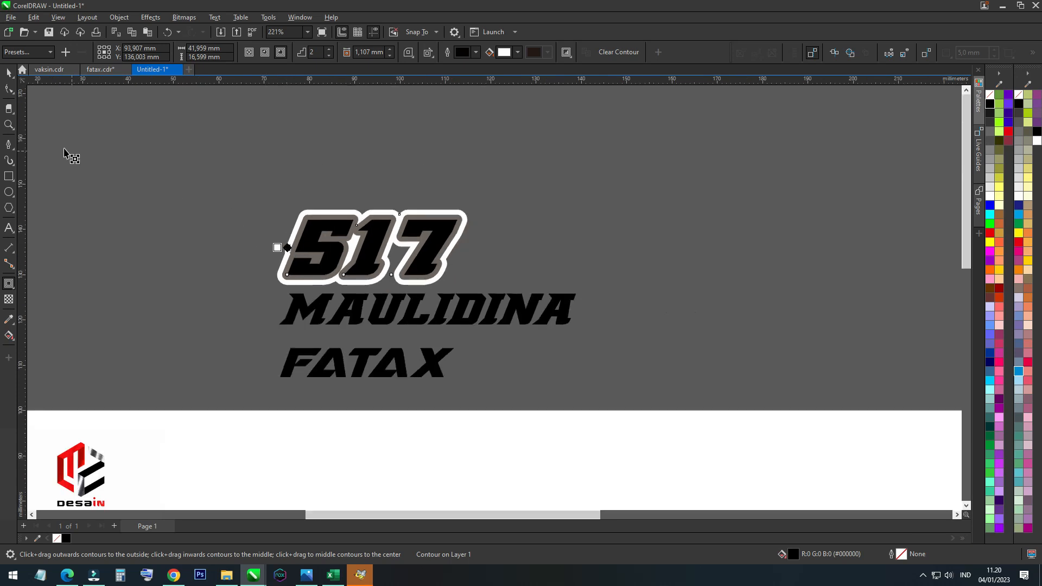
Add two-step outside contours with a 2.0 mm offset to the name line and to FATAX
click(5, 75)
click(320, 306)
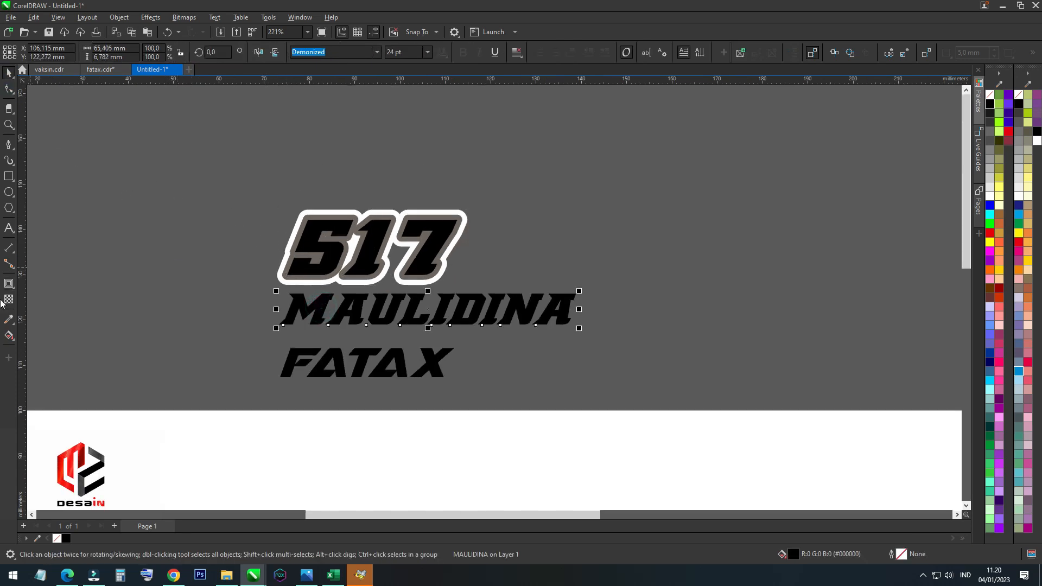
click(8, 283)
click(281, 52)
click(332, 358)
click(282, 52)
Move the number 517 and the name line upwards so the contoured lines no longer overlap
click(9, 69)
drag(345, 241, 345, 202)
drag(375, 310, 374, 294)
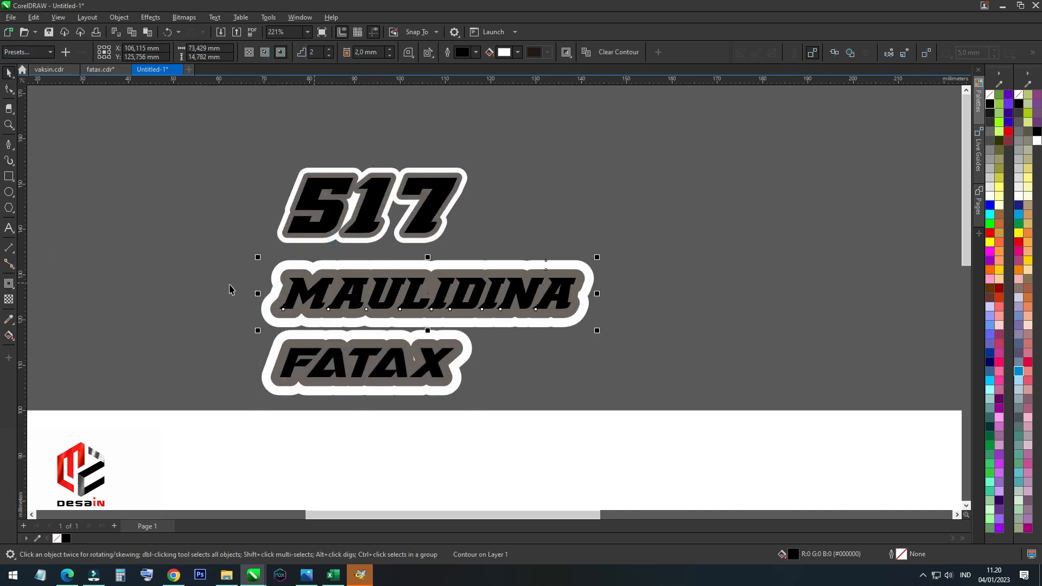
Reduce the contour offsets of the name line and FATAX to about 1 mm
click(8, 283)
scroll(263, 302, up, 2)
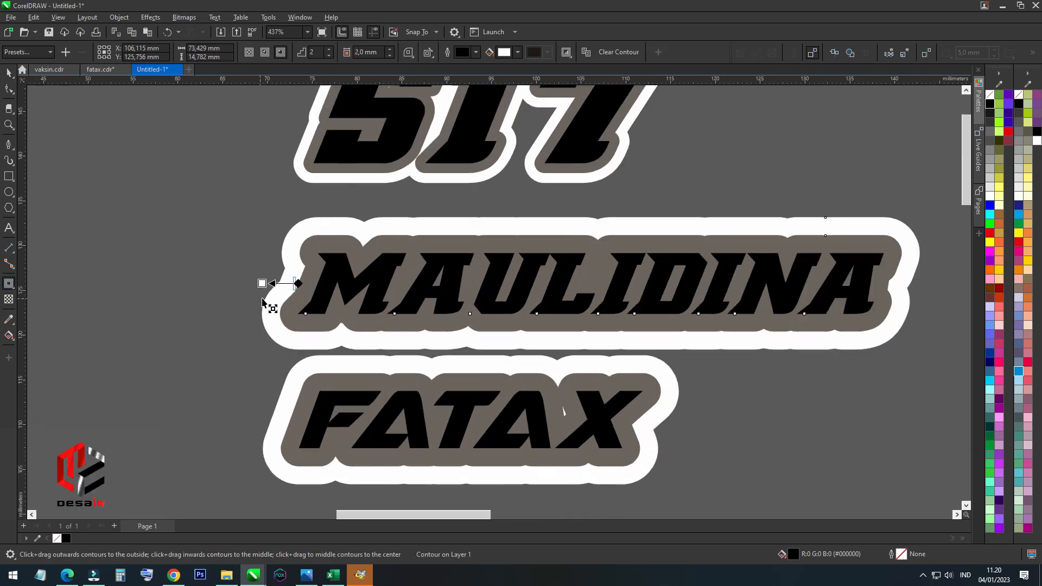
drag(262, 282, 288, 282)
scroll(288, 281, down, 2)
click(315, 320)
mouse_move(268, 354)
mouse_down()
mouse_move(283, 360)
mouse_move(278, 354)
mouse_up()
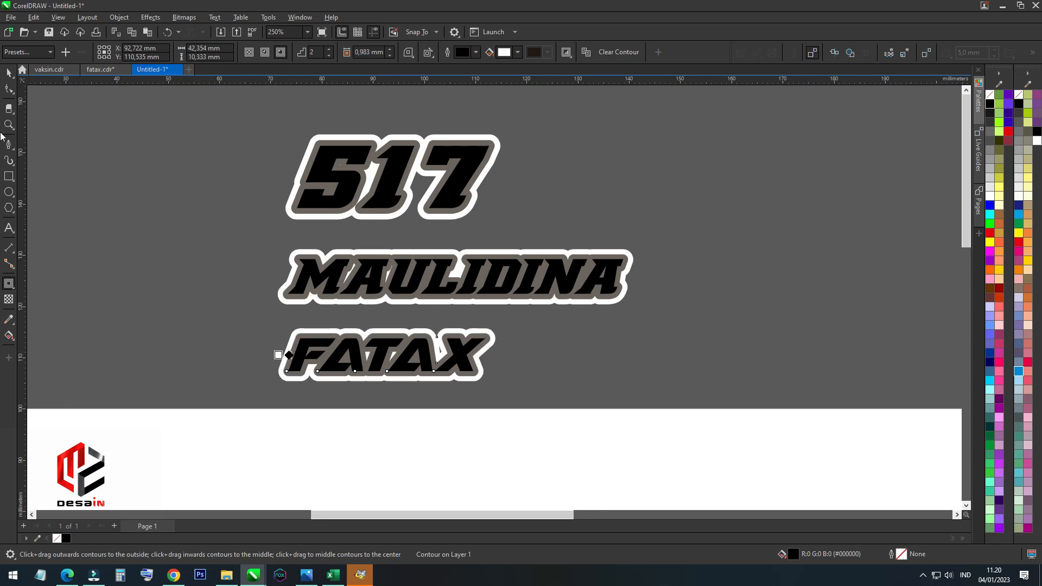
Move the name line and FATAX upwards to tighten the spacing between the three contoured lines
click(9, 73)
click(195, 326)
drag(348, 275, 349, 254)
drag(374, 358, 379, 337)
click(574, 328)
mouse_move(479, 337)
mouse_down()
mouse_move(489, 353)
mouse_move(478, 338)
mouse_up()
click(570, 331)
click(600, 283)
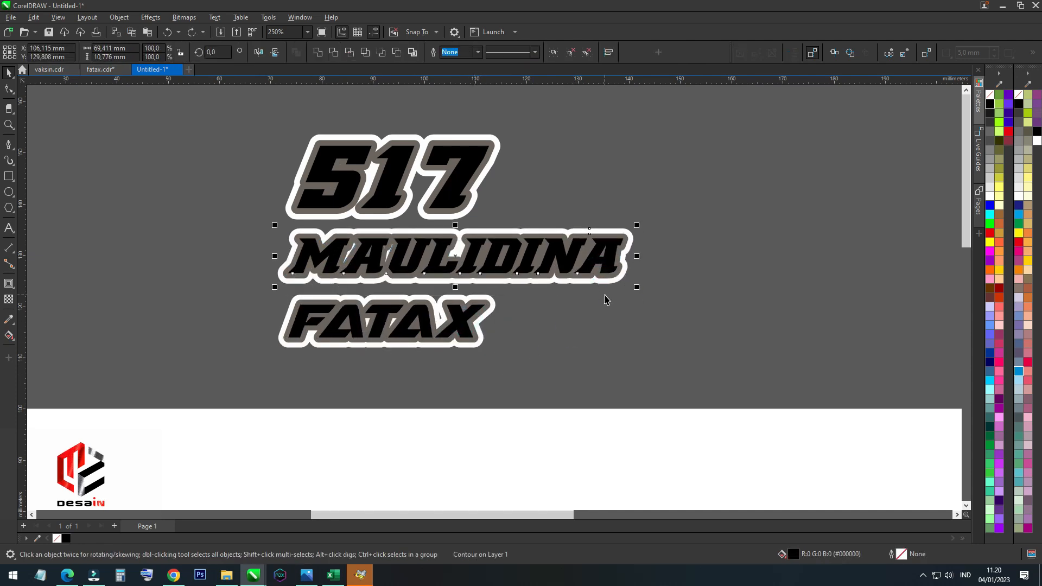
click(604, 299)
Break the contour of the number 517 apart into separate objects and select its grey inner layer
drag(491, 186, 524, 170)
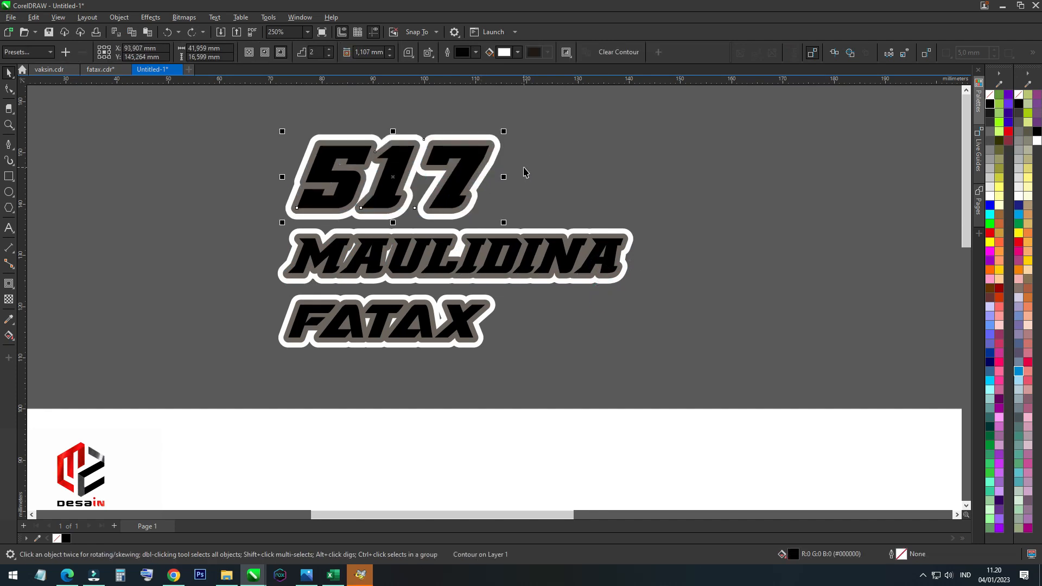
click(525, 167)
scroll(466, 170, up, 1)
click(466, 170)
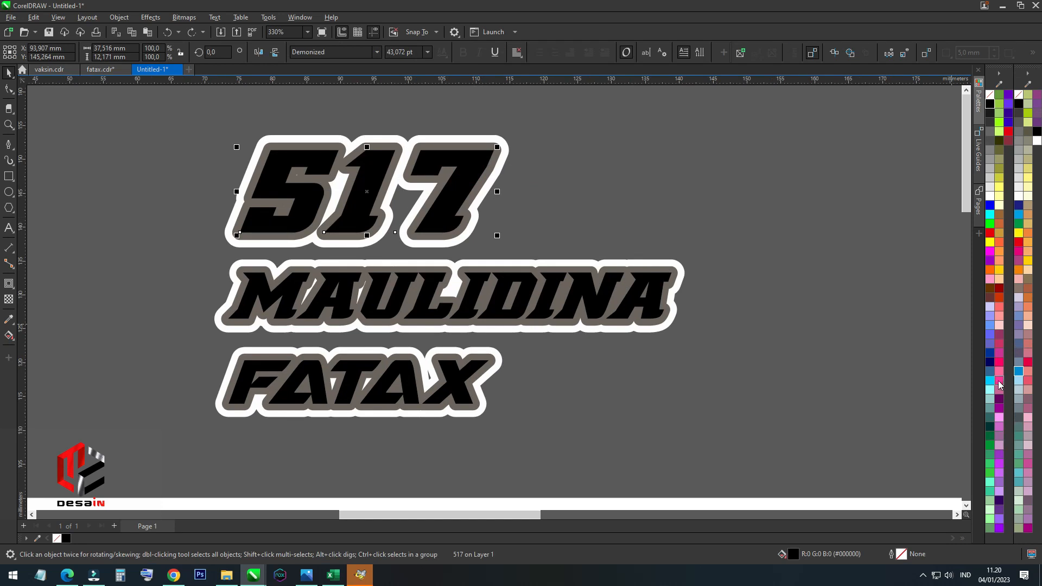
drag(442, 240, 461, 190)
click(415, 54)
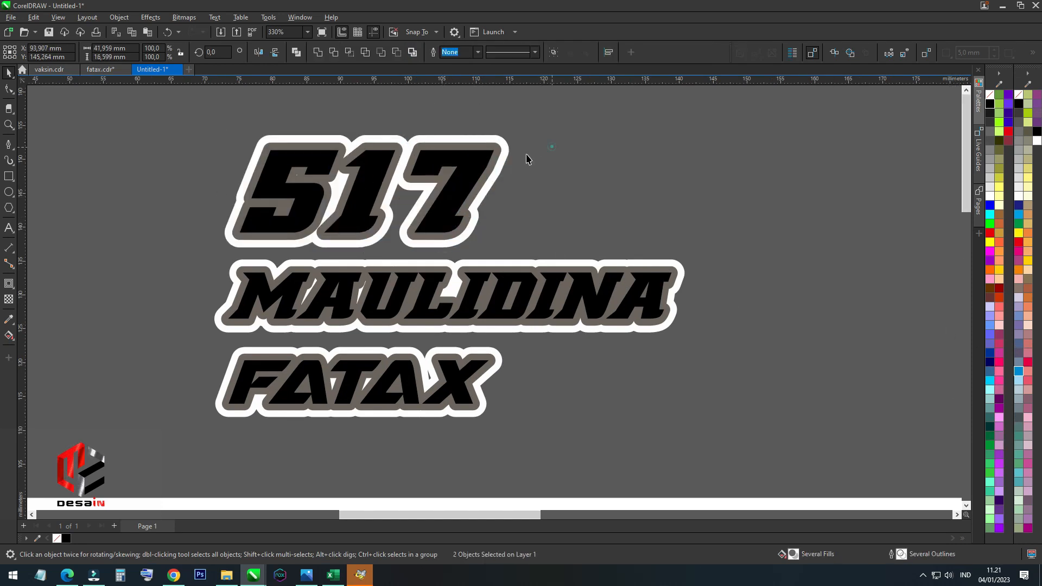
click(495, 146)
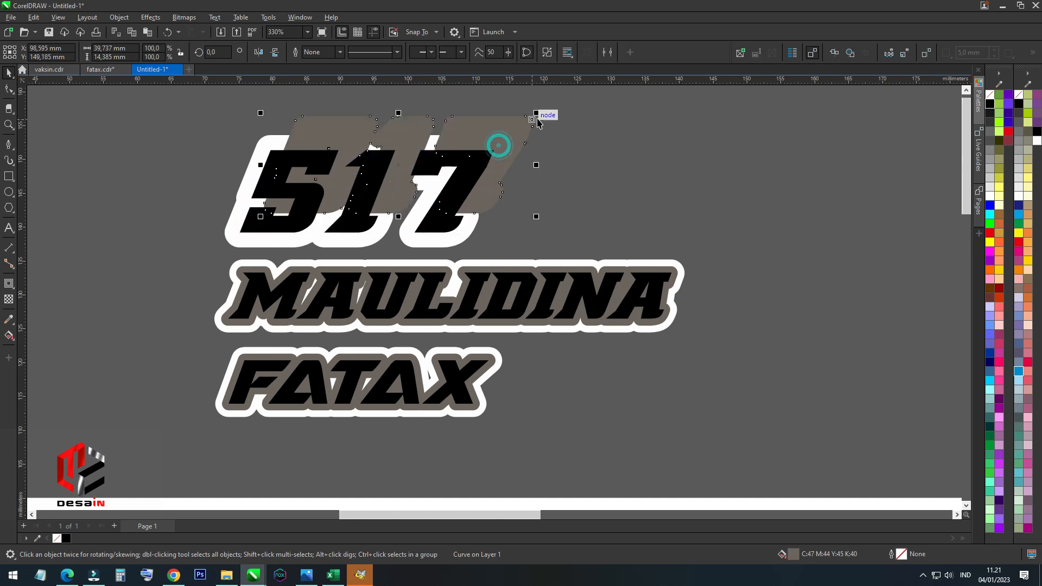
Fill the grey inner contour of the number 517 with white
click(989, 198)
click(675, 200)
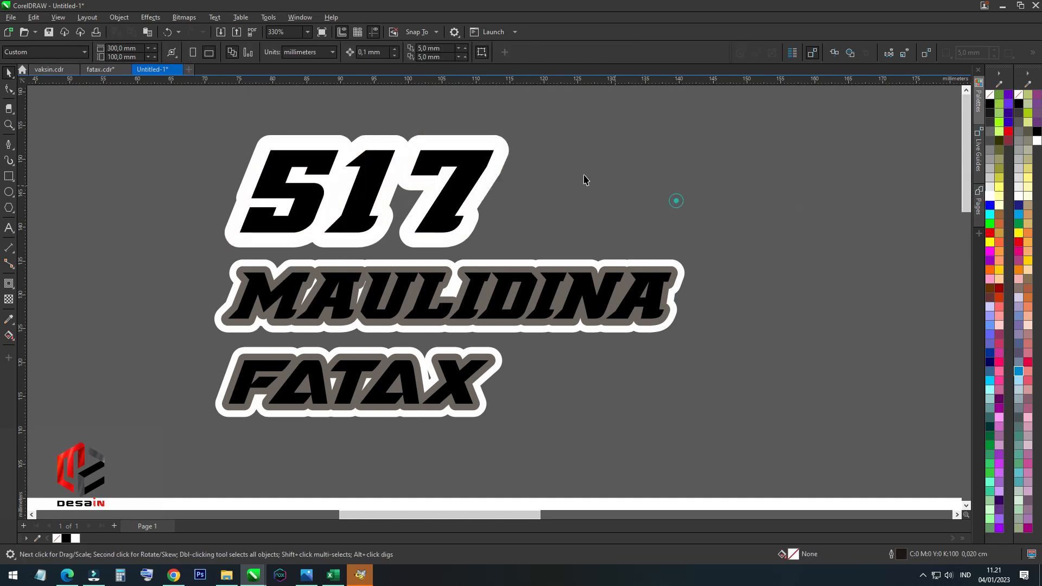
click(480, 156)
click(988, 198)
key(ctrl+q)
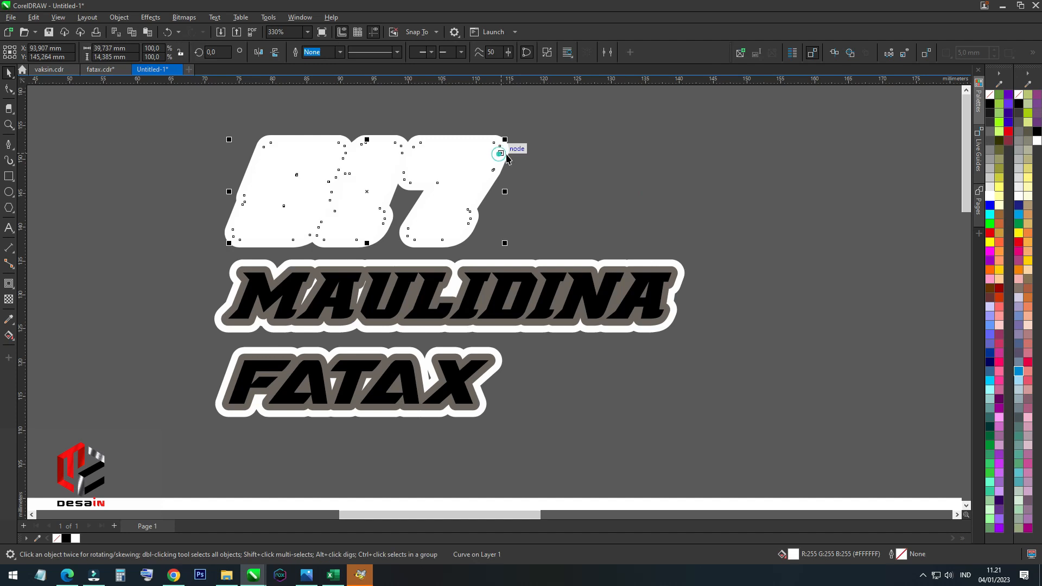
Fill the inner contour of the number 517 with black
right_click(990, 103)
click(697, 182)
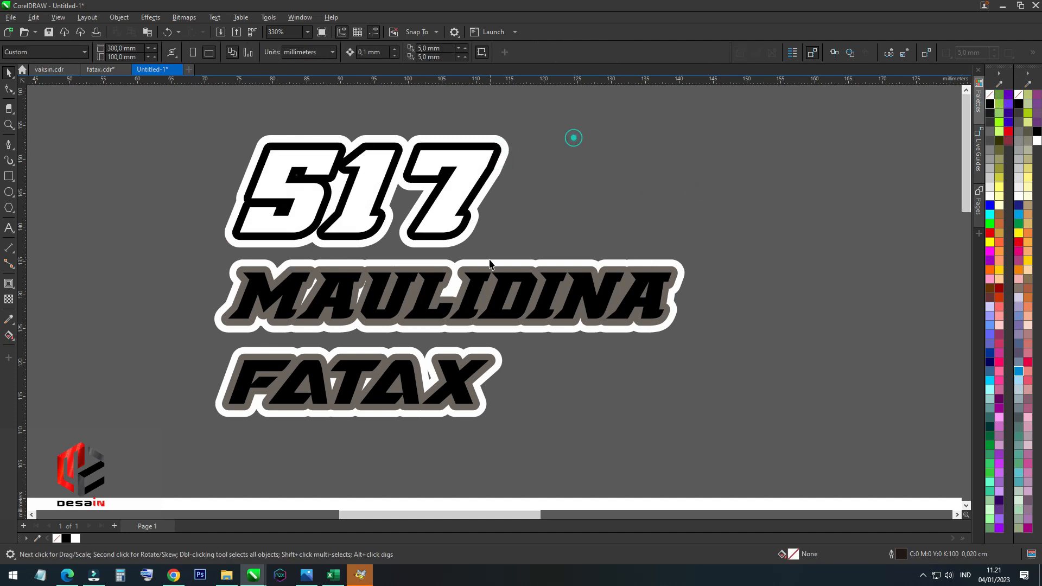
Ungroup the name line's contour so its inner grey and outer white layers can be selected separately
click(485, 290)
click(525, 231)
scroll(493, 268, up, 1)
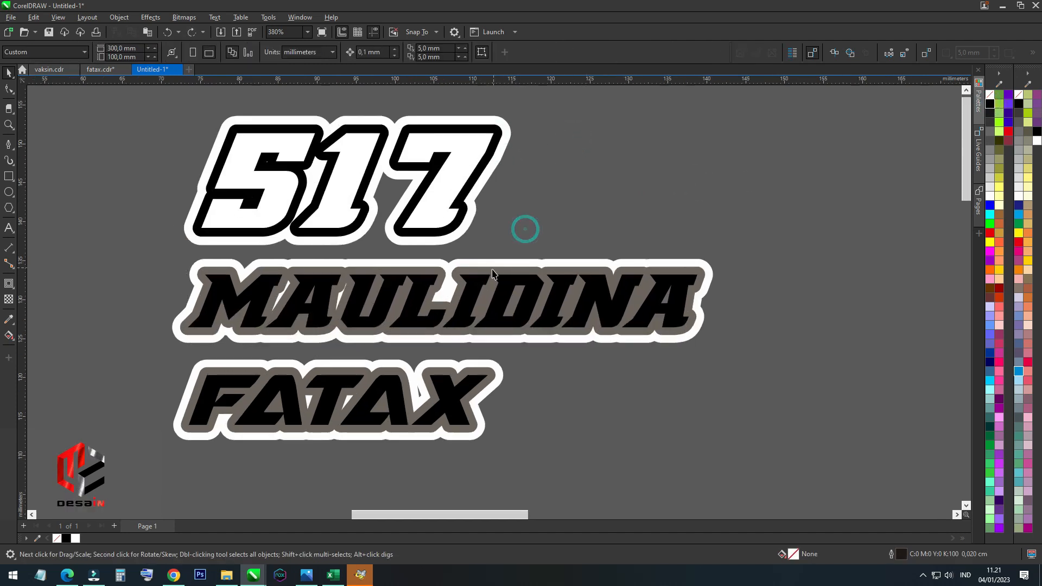
drag(480, 271, 498, 242)
key(ctrl+z)
click(421, 53)
click(540, 149)
click(477, 281)
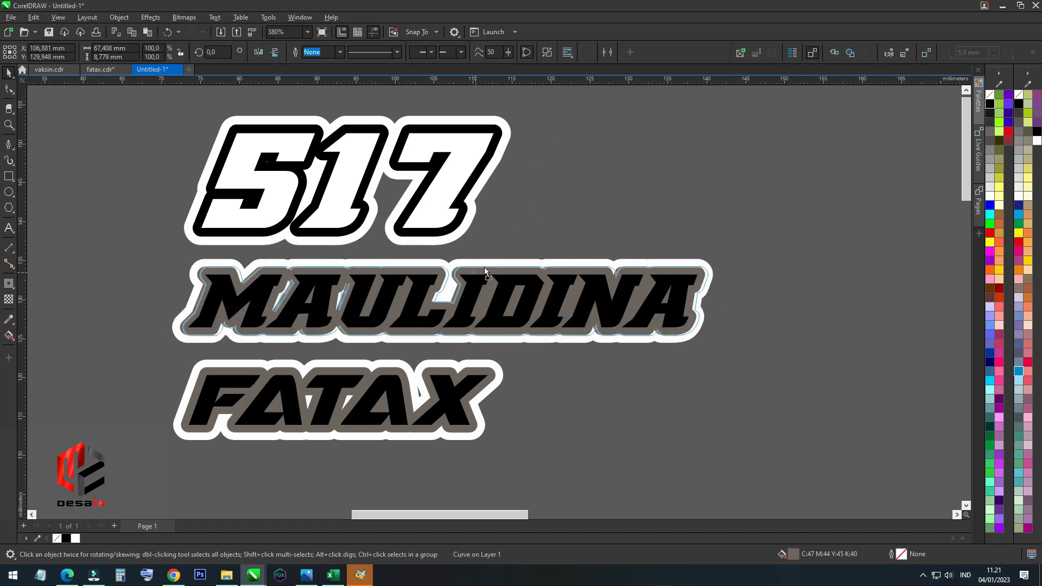
Fill the name lettering with lime green and its grey inner contour with black
click(462, 317)
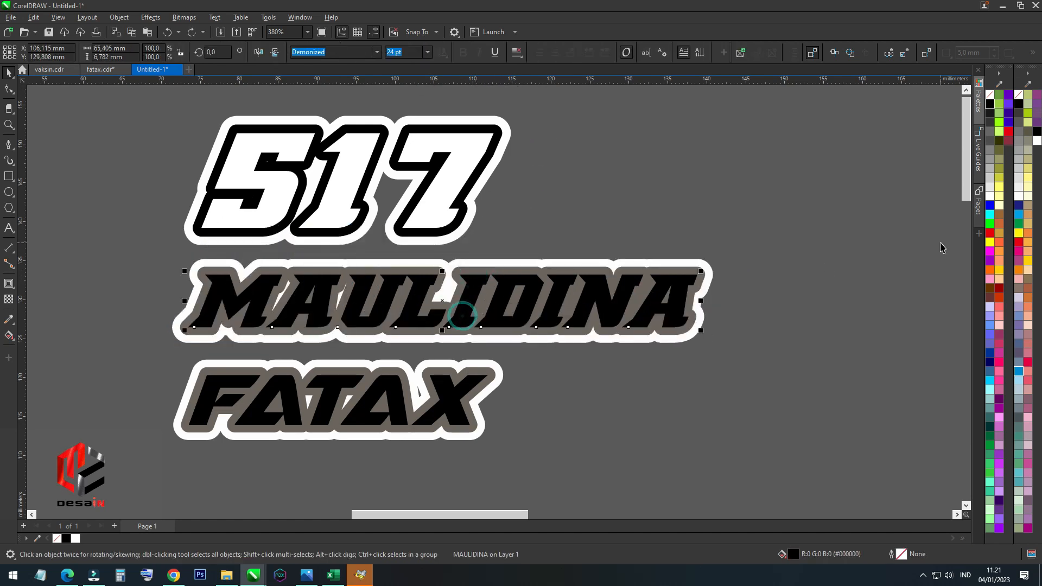
click(1000, 126)
click(692, 200)
click(478, 271)
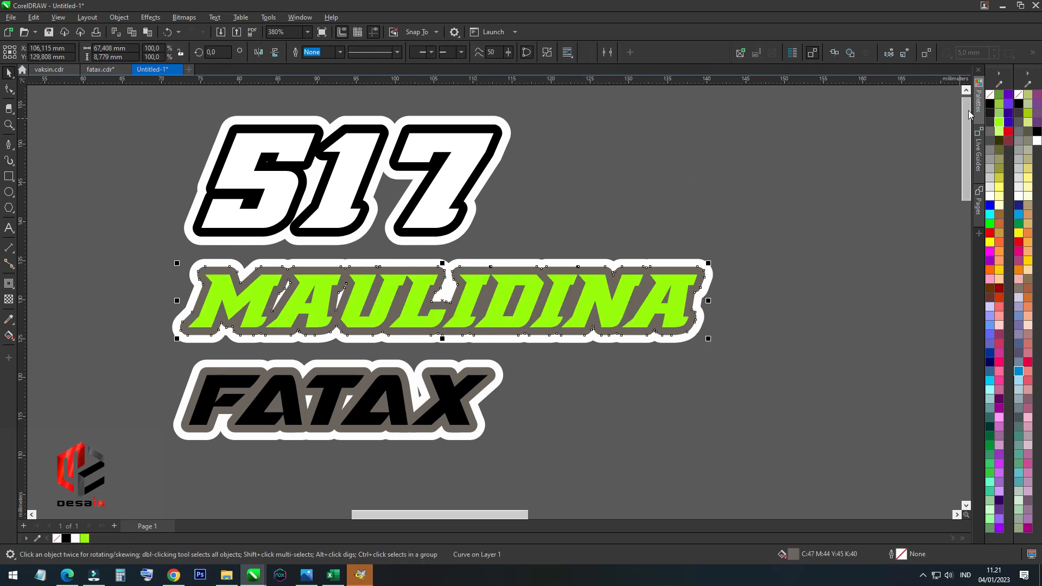
click(990, 104)
click(761, 198)
Fill the lettering of the number 517 and FATAX with the same lime green as the name
click(470, 160)
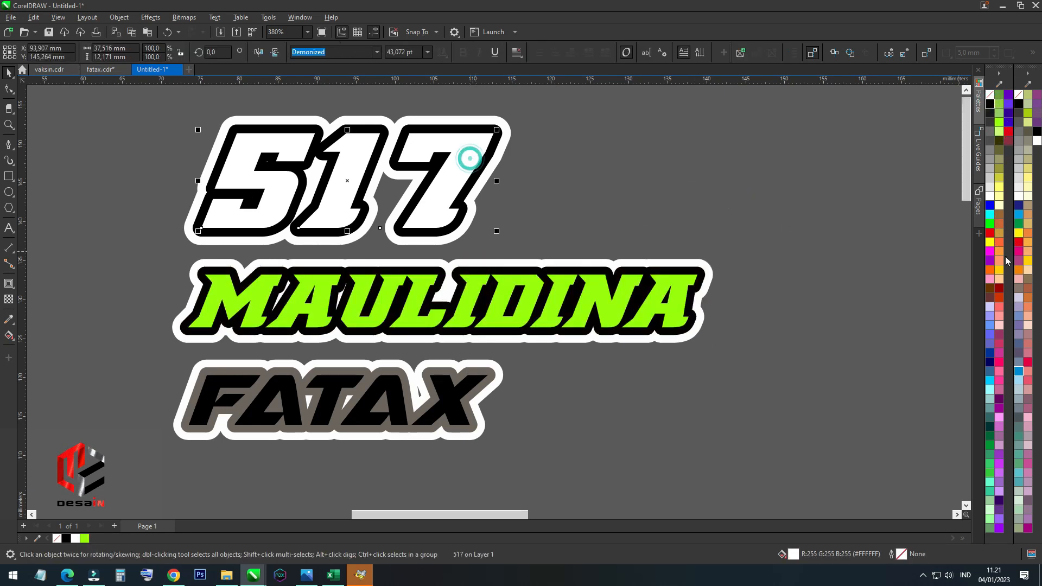
click(999, 128)
click(545, 174)
click(384, 374)
click(1000, 132)
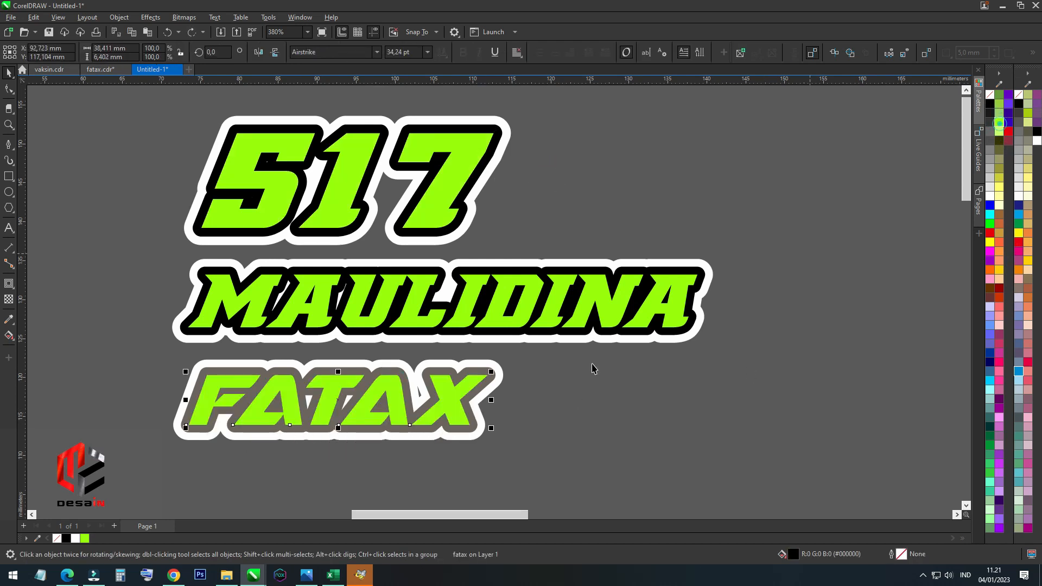
Ungroup the contour layers of FATAX and fill the grey inner contour with black
click(485, 377)
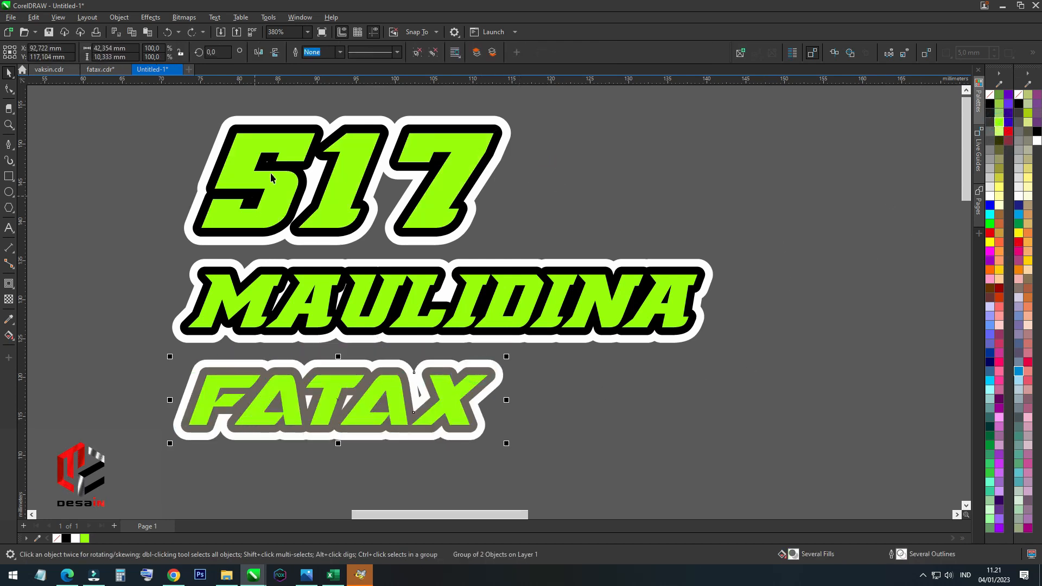
click(417, 52)
click(487, 383)
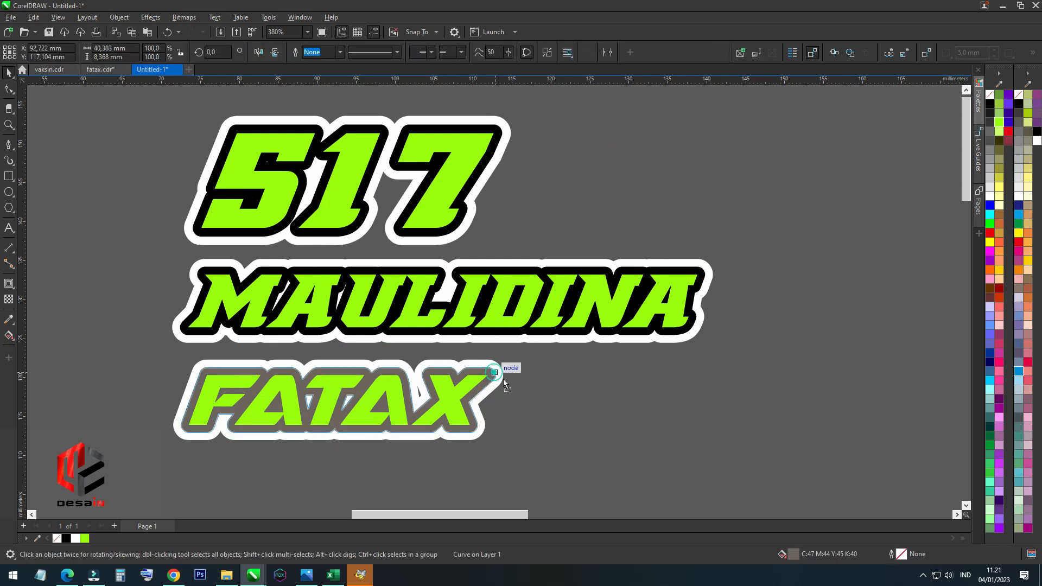
click(989, 103)
click(755, 332)
drag(495, 361, 562, 356)
key(ctrl+z)
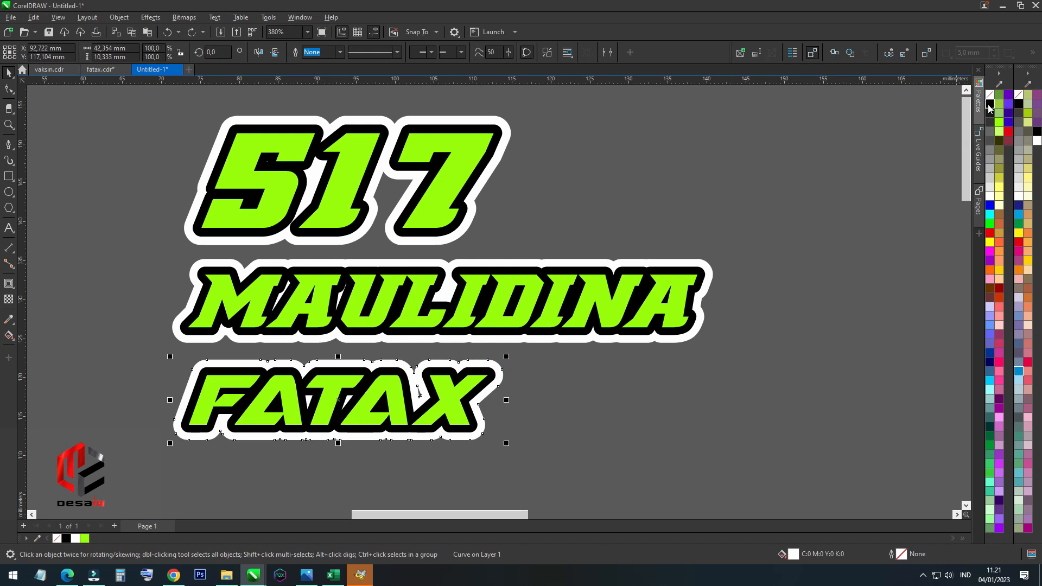
click(728, 395)
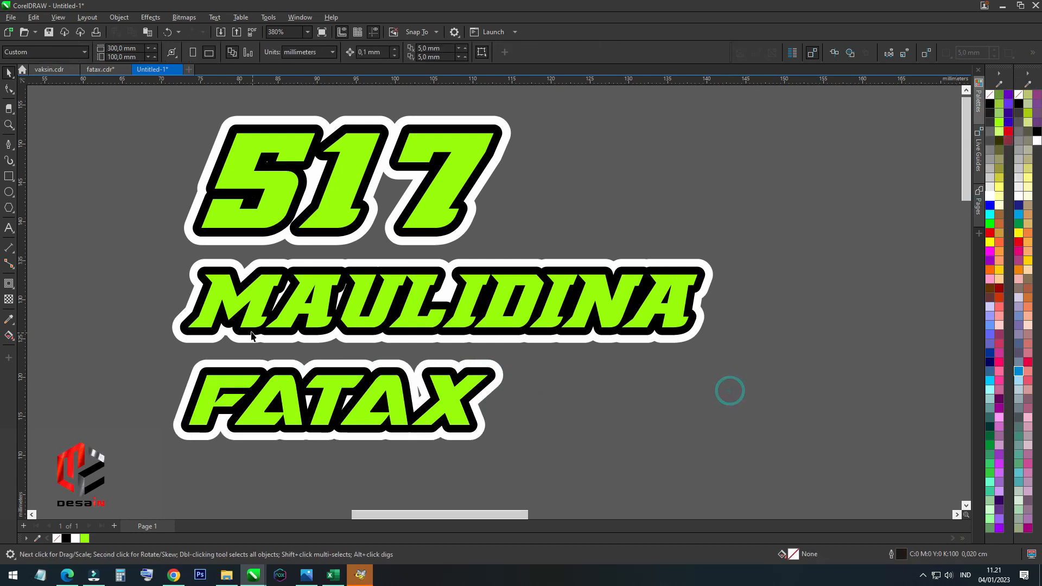
Add a thin black outline to the white outer contours of the name line, FATAX and the number 517
scroll(290, 274, up, 2)
scroll(292, 274, up, 5)
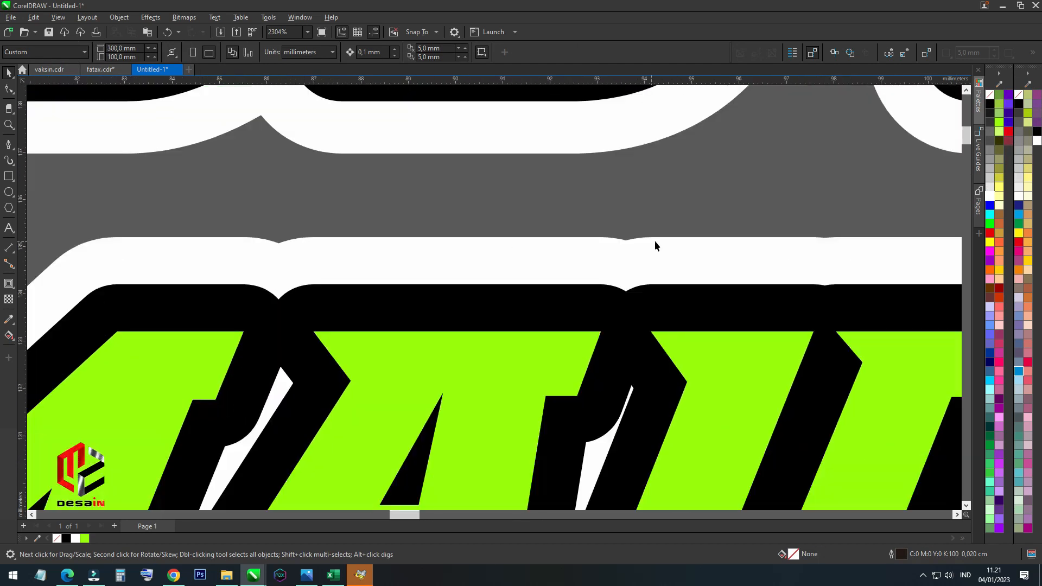
scroll(654, 239, down, 7)
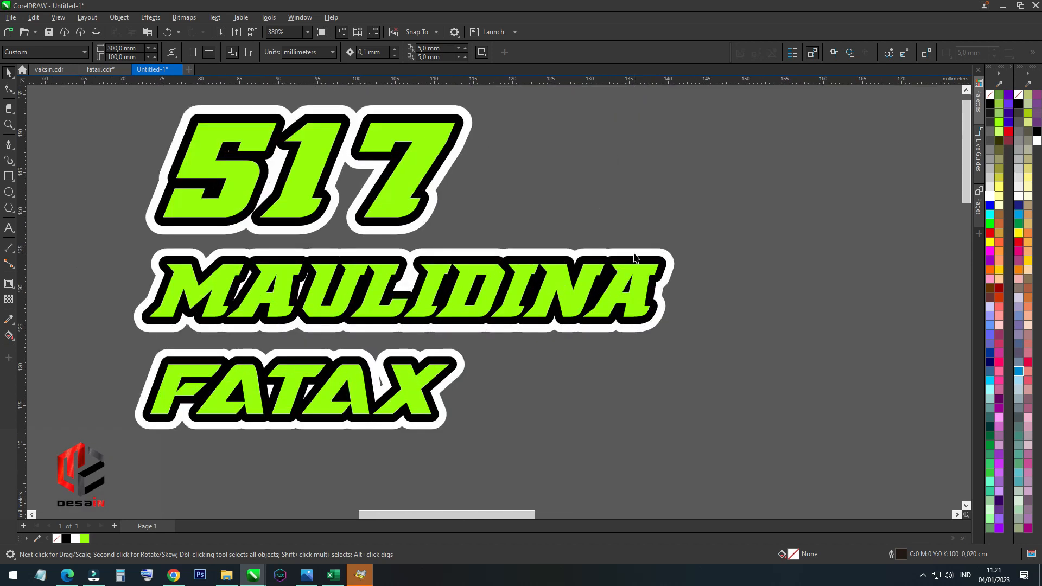
click(651, 249)
right_click(989, 104)
scroll(601, 285, up, 1)
click(397, 403)
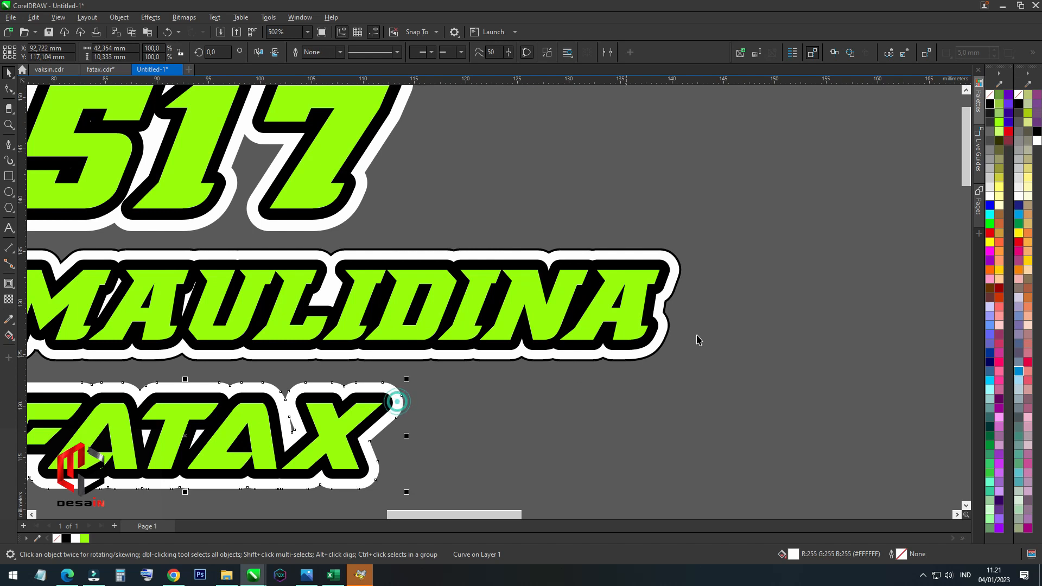
right_click(989, 104)
click(360, 195)
right_click(990, 105)
scroll(426, 261, down, 1)
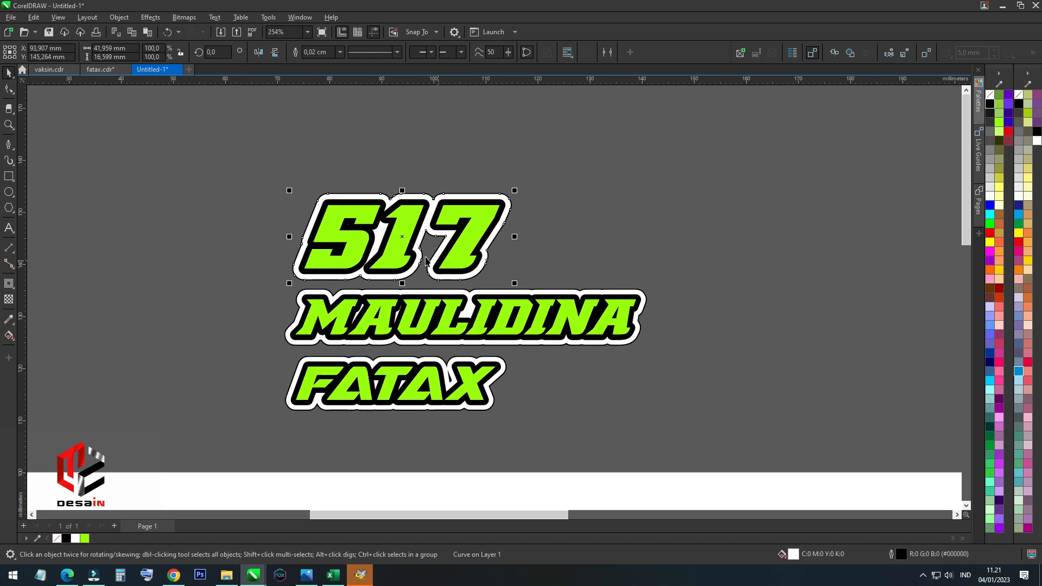
click(663, 225)
scroll(541, 249, up, 2)
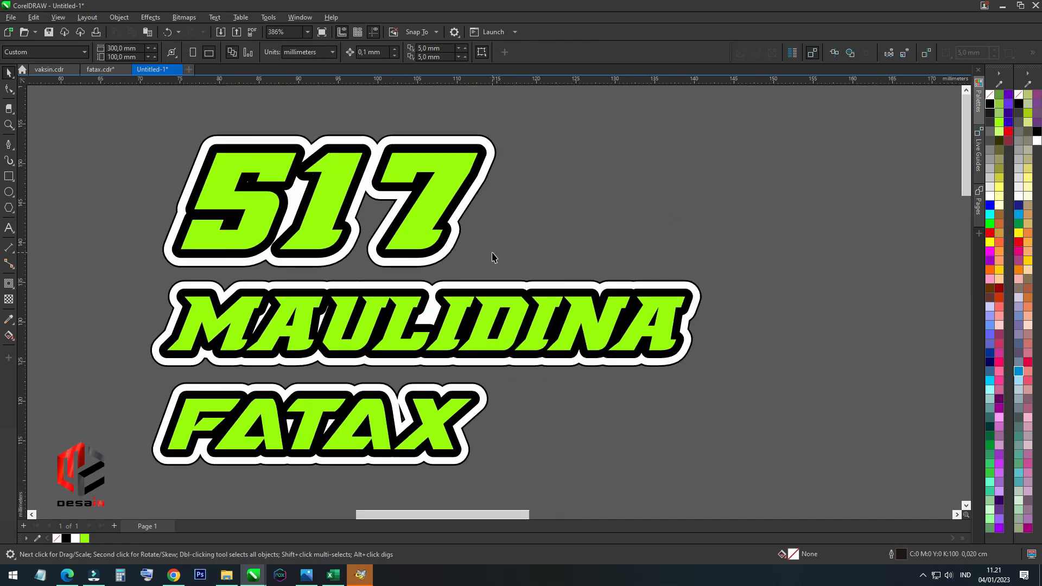